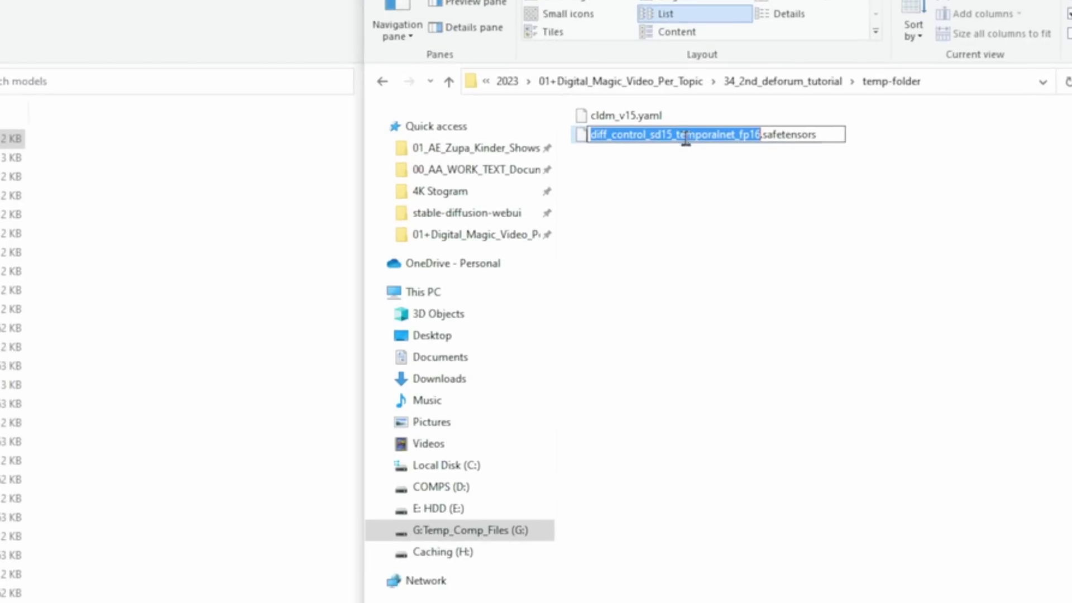
Rename cldm_v15.yaml to diff_control_sd15_temporalnet_fp16.yaml.
{"action": "key", "text": "ctrl+c"}
{"action": "left_click", "coordinate": [620, 116]}
{"action": "key", "text": "F2"}
{"action": "key", "text": "ctrl+v"}
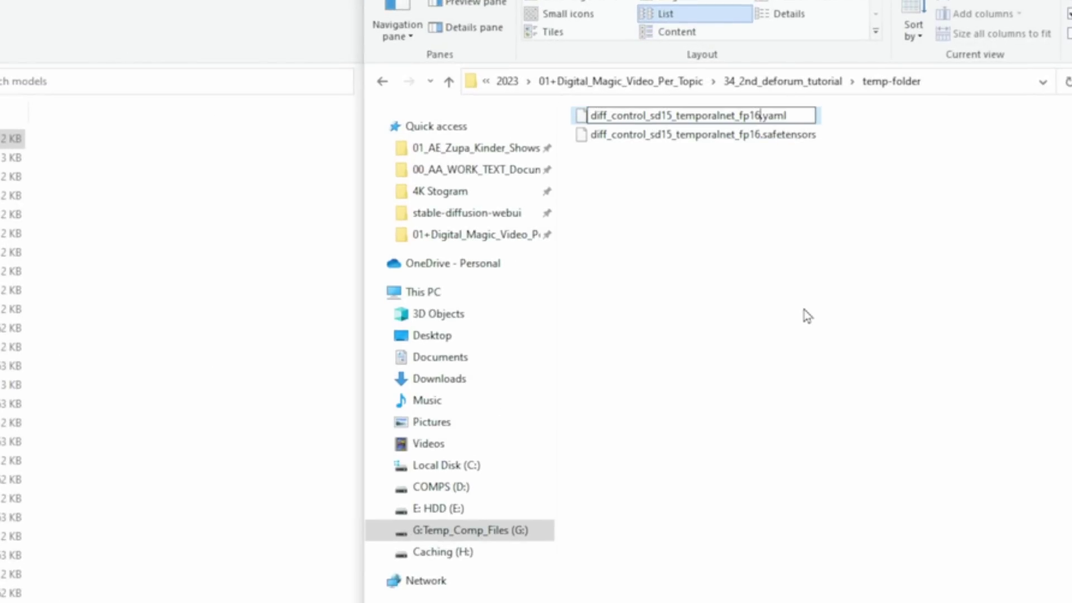
{"action": "left_click", "coordinate": [808, 316]}
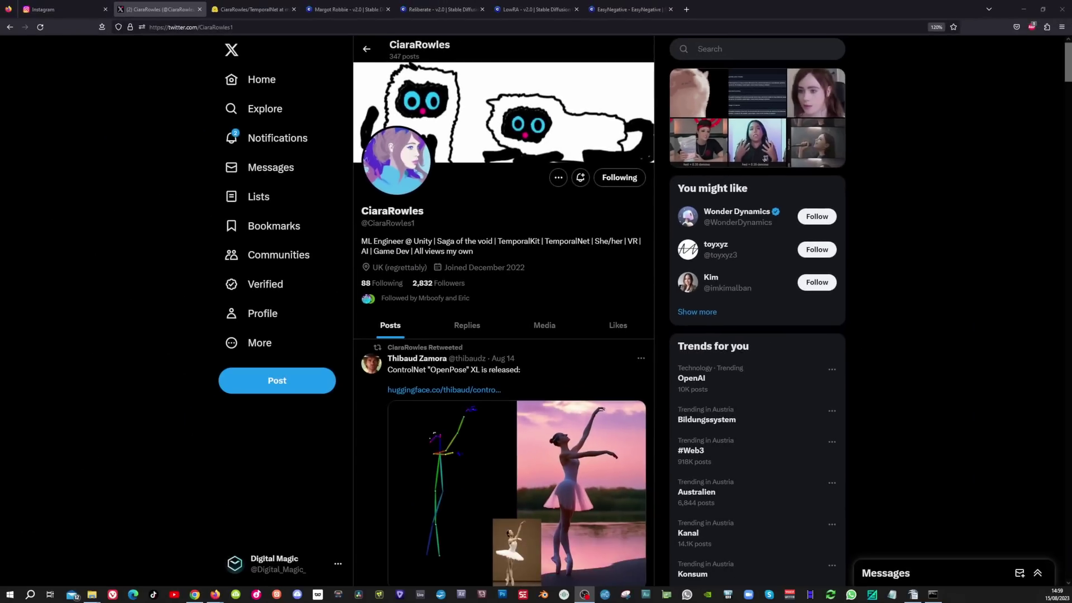
Scroll the TemporalNet developer's Twitter profile down to the TemporalNet post.
{"action": "scroll", "coordinate": [503, 312], "scroll_direction": "down", "scroll_amount": 10}
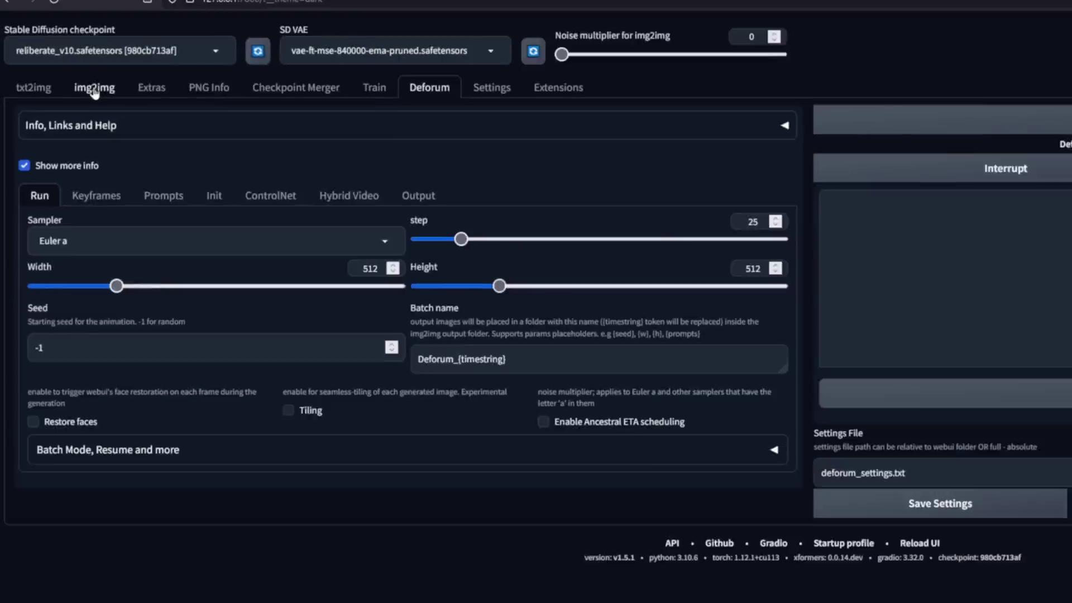
Switch the web UI to the img2img page.
{"action": "left_click", "coordinate": [129, 92]}
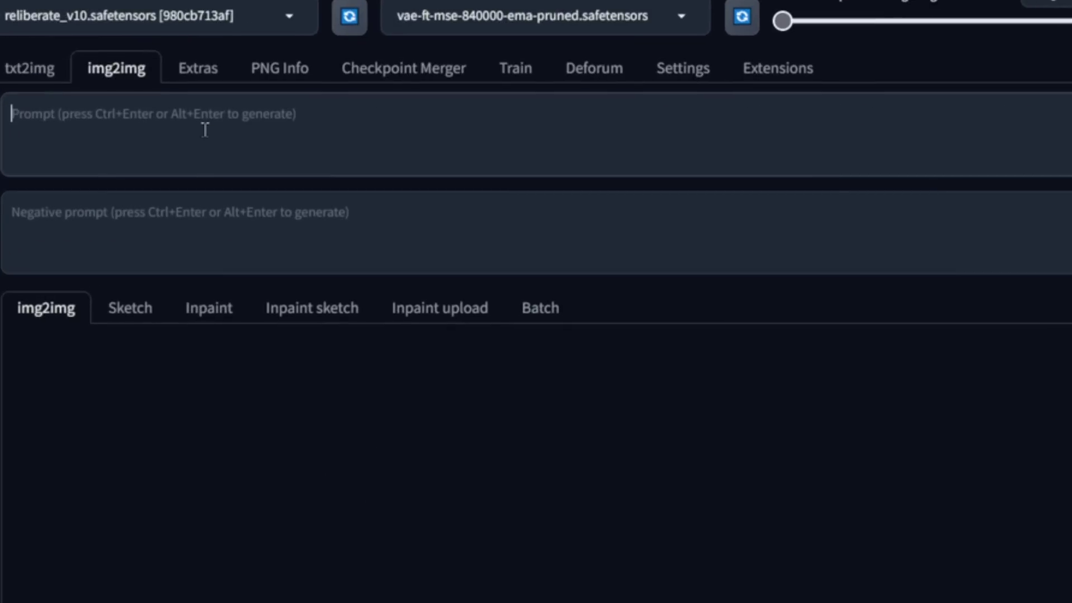
Paste the portrait prompt with LoRAs and the negative prompt.
{"action": "key", "text": "ctrl+v"}
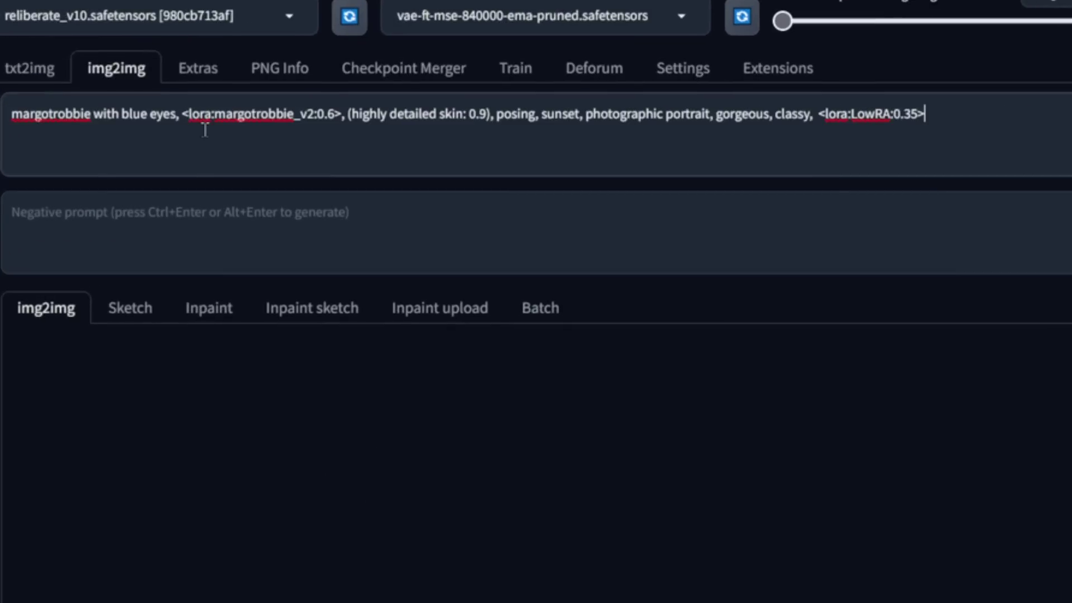
{"action": "left_click", "coordinate": [304, 242]}
{"action": "key", "text": "ctrl+v"}
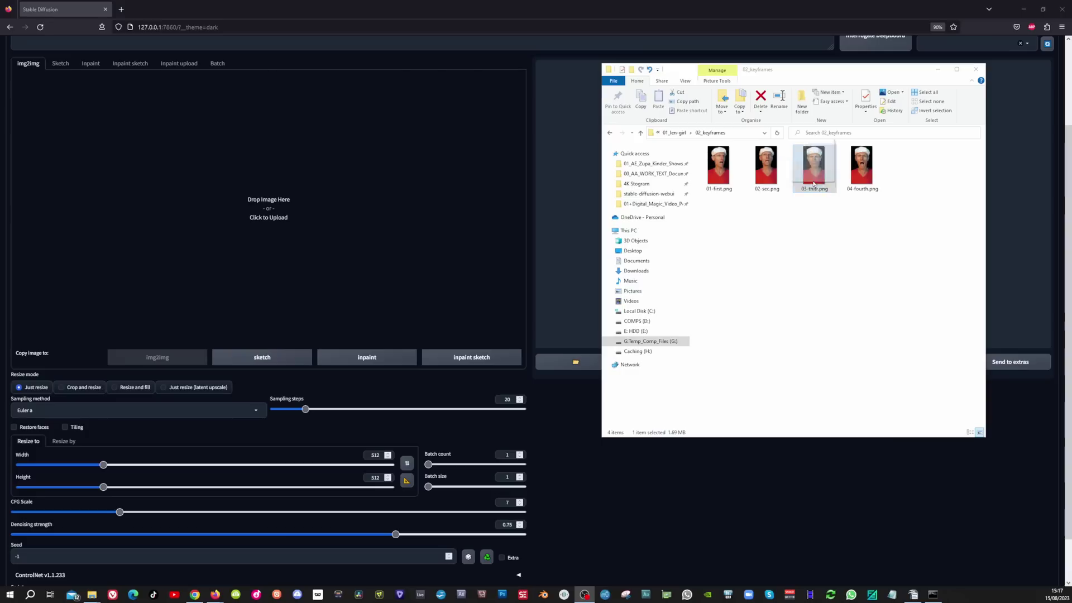
Load the red-shirt man photo as input and set the output size to 576×1024.
{"action": "left_click_drag", "start_coordinate": [814, 184], "coordinate": [309, 219]}
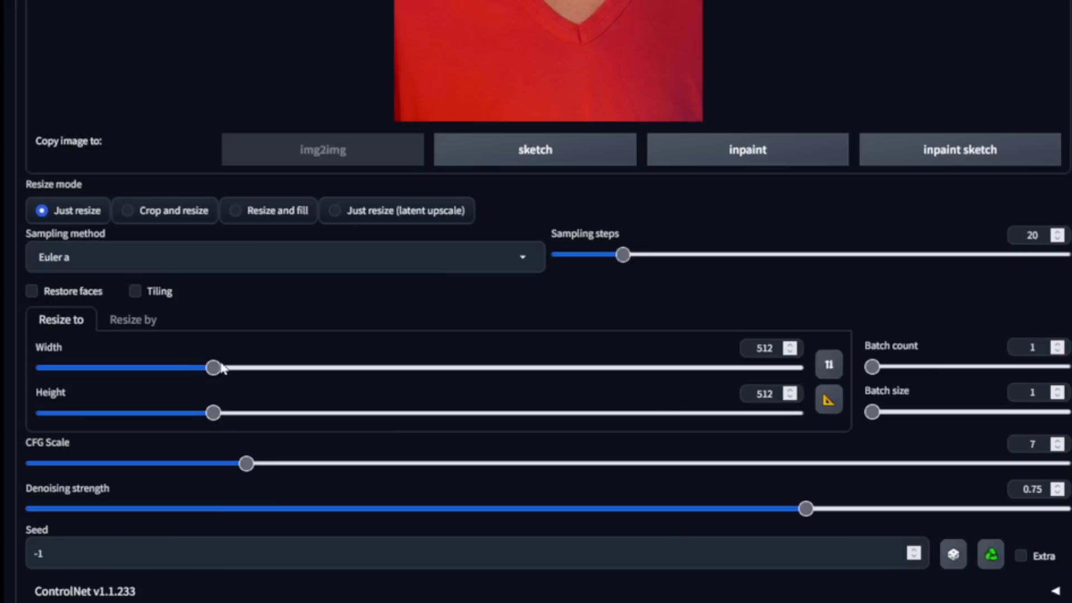
{"action": "left_click_drag", "start_coordinate": [213, 367], "coordinate": [238, 368]}
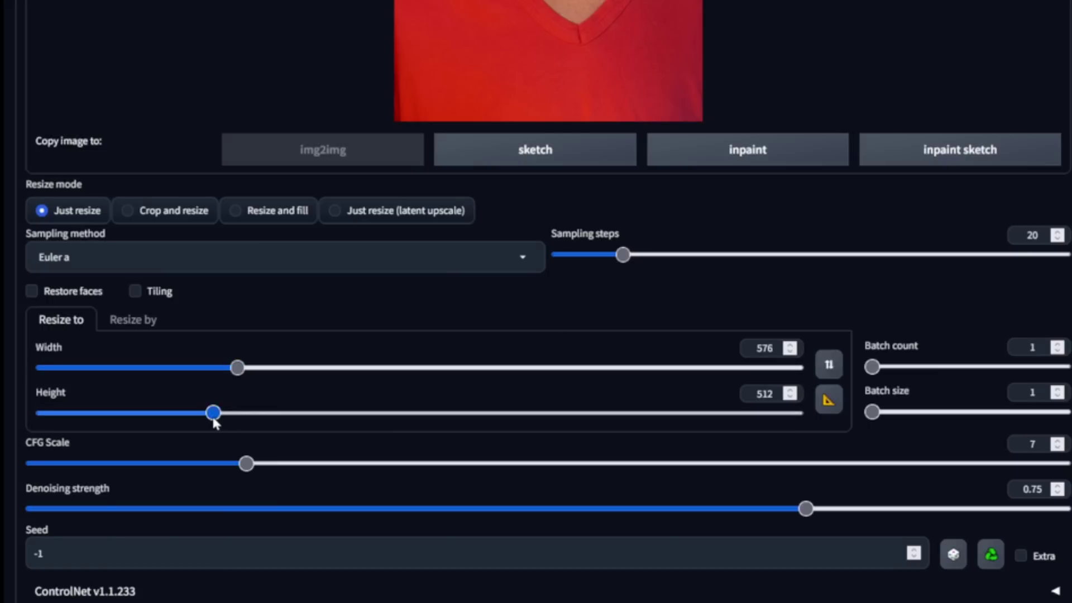
{"action": "left_click_drag", "start_coordinate": [213, 413], "coordinate": [407, 420]}
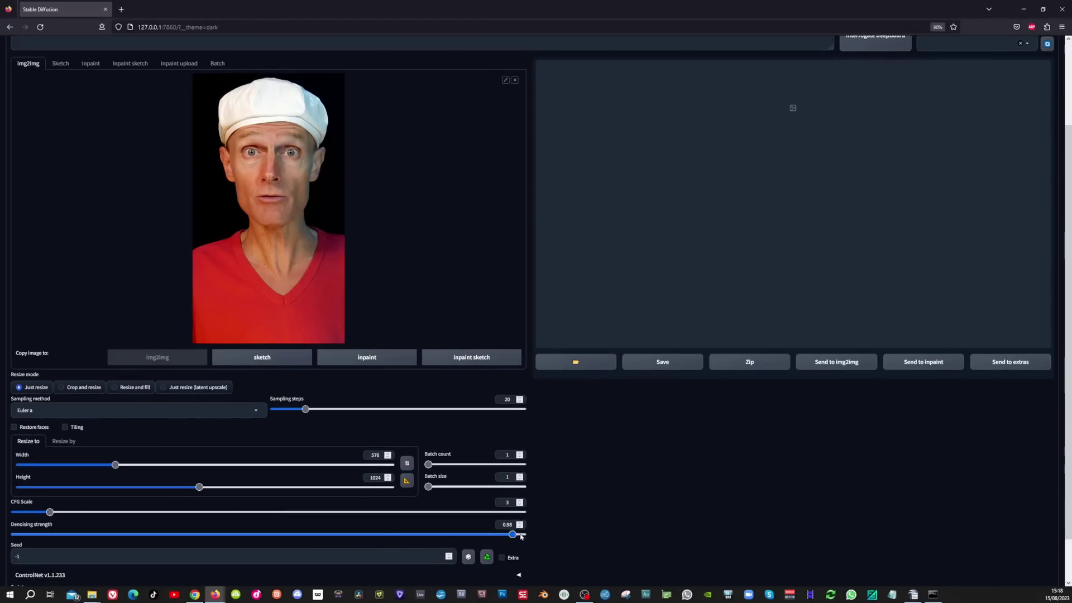
Expand ControlNet and enable Unit 0 with the Tile control type.
{"action": "scroll", "coordinate": [569, 422], "scroll_direction": "down", "scroll_amount": 2}
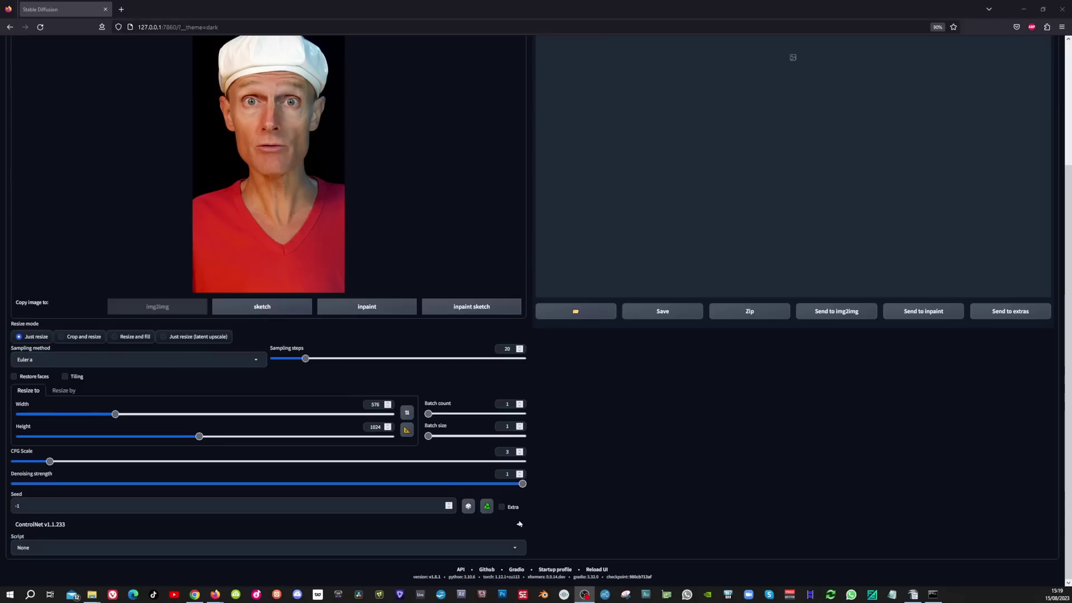
{"action": "left_click", "coordinate": [519, 525]}
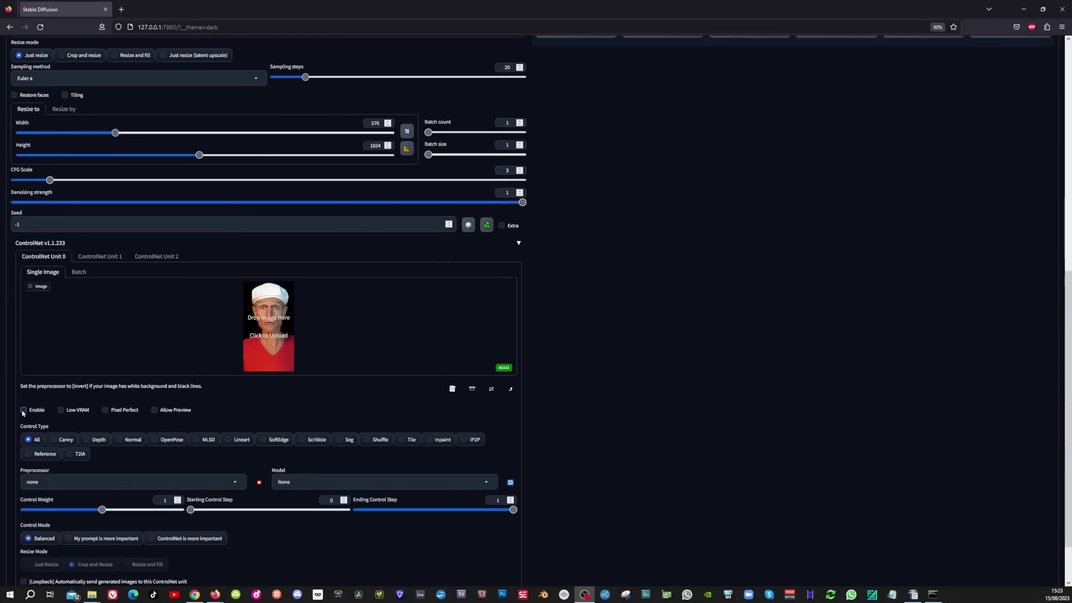
{"action": "left_click", "coordinate": [23, 410]}
{"action": "scroll", "coordinate": [224, 391], "scroll_direction": "down", "scroll_amount": 1}
{"action": "left_click", "coordinate": [410, 380]}
Turn on Pixel Perfect, set preprocessor to none, and keep the control_v11f1e_sd15_tile model.
{"action": "scroll", "coordinate": [409, 380], "scroll_direction": "down", "scroll_amount": 1}
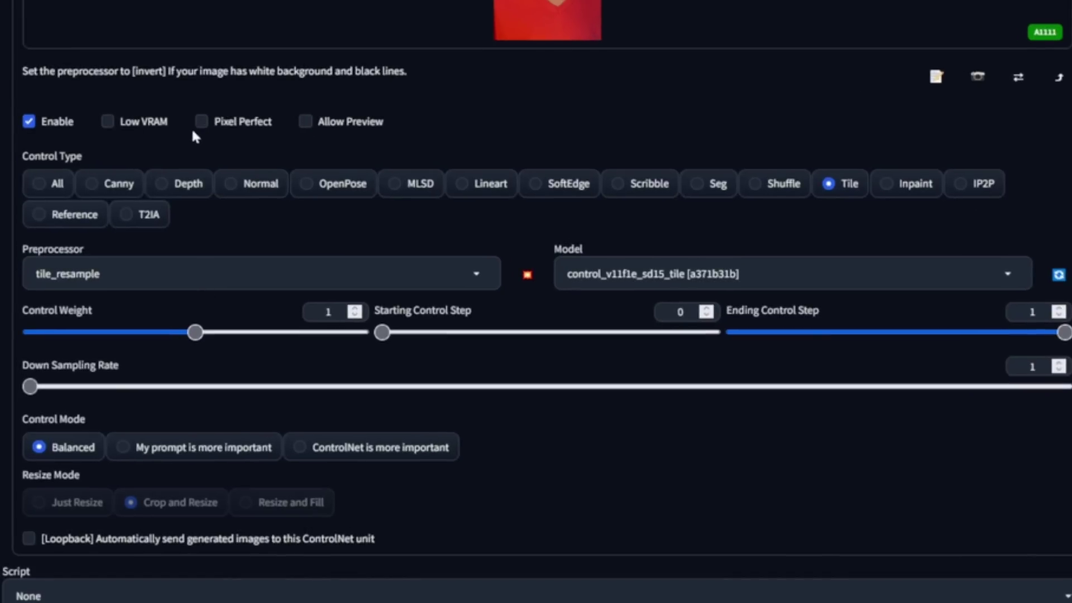
{"action": "left_click", "coordinate": [202, 122]}
{"action": "left_click", "coordinate": [474, 275]}
{"action": "left_click", "coordinate": [108, 201]}
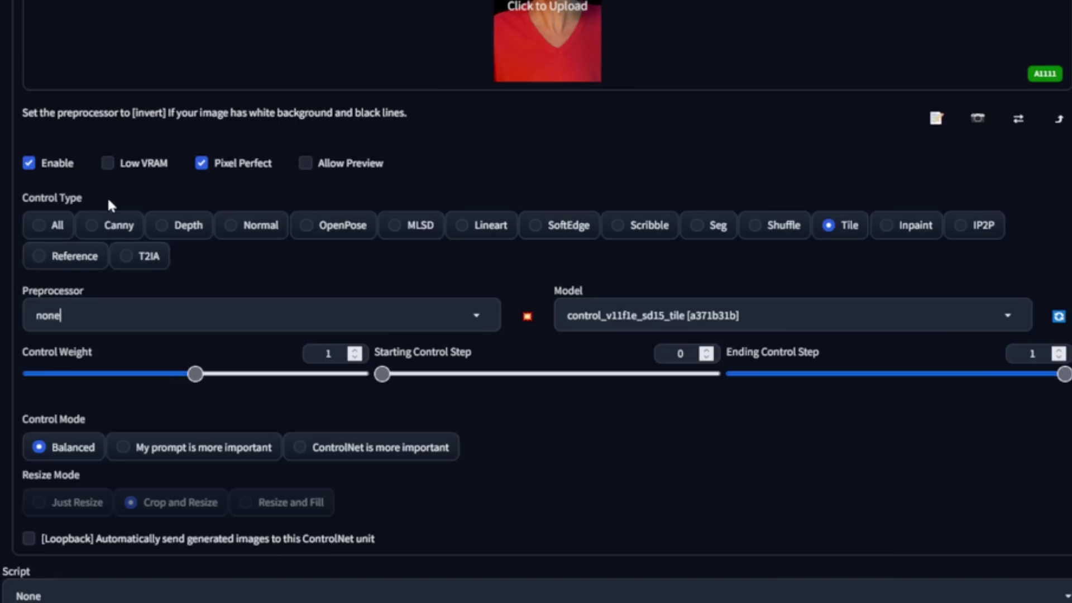
{"action": "left_click", "coordinate": [1010, 314]}
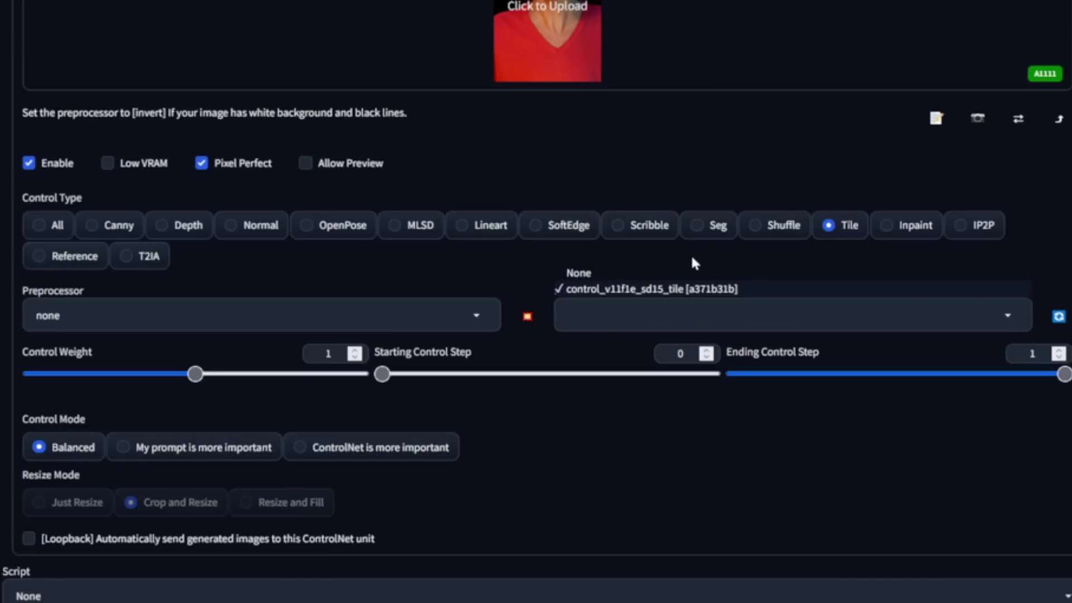
{"action": "left_click", "coordinate": [688, 294]}
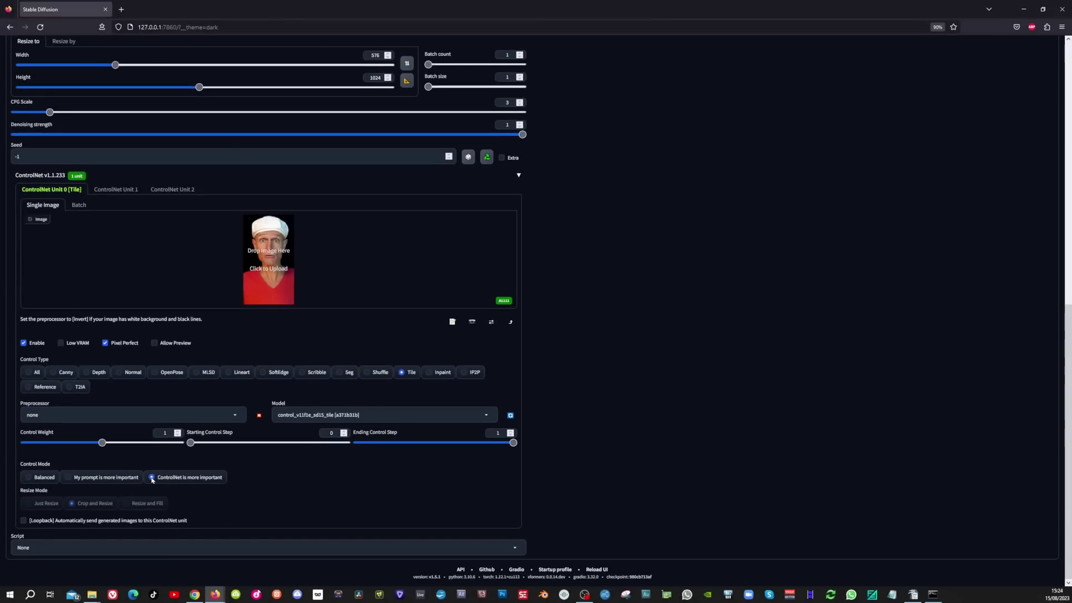
Enable ControlNet Unit 1 with the diff_control_sd15_temporalnet_fp16 model, then recheck Unit 0.
{"action": "scroll", "coordinate": [103, 198], "scroll_direction": "up", "scroll_amount": 1}
{"action": "left_click", "coordinate": [120, 196]}
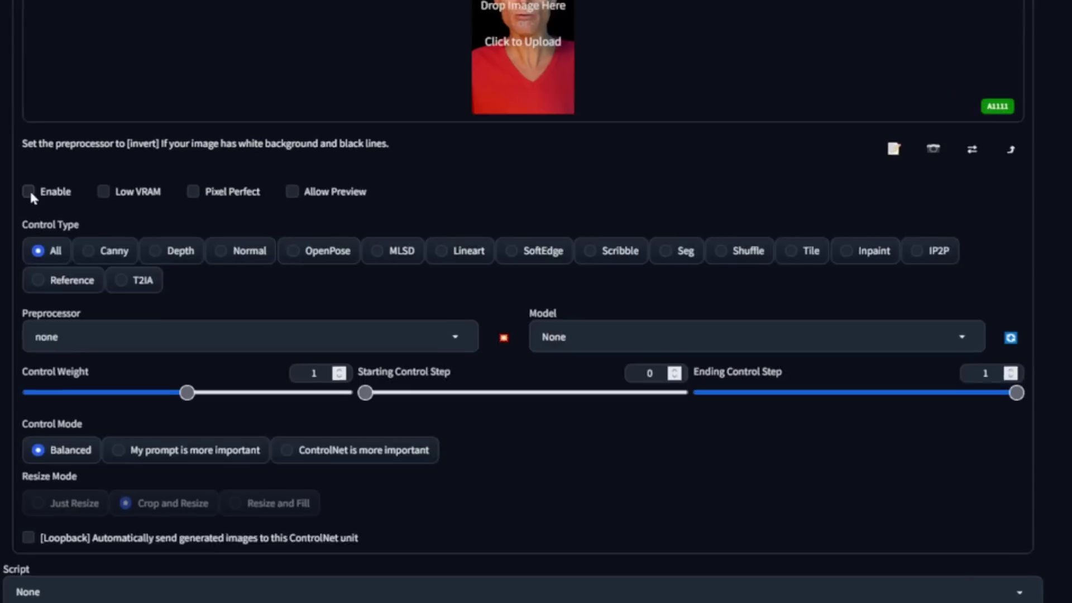
{"action": "left_click", "coordinate": [24, 349]}
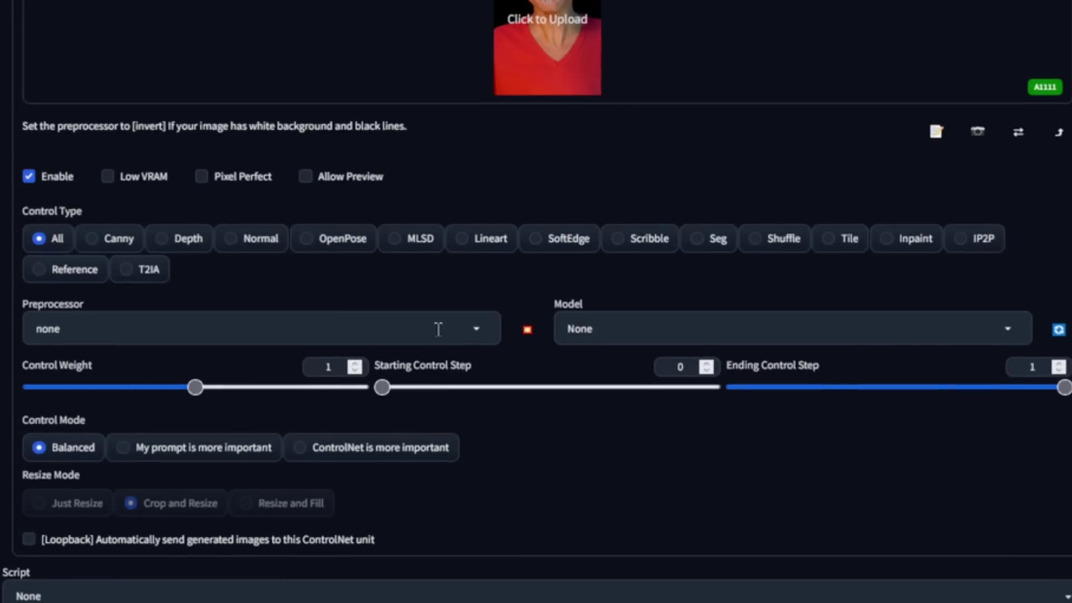
{"action": "left_click", "coordinate": [1005, 329]}
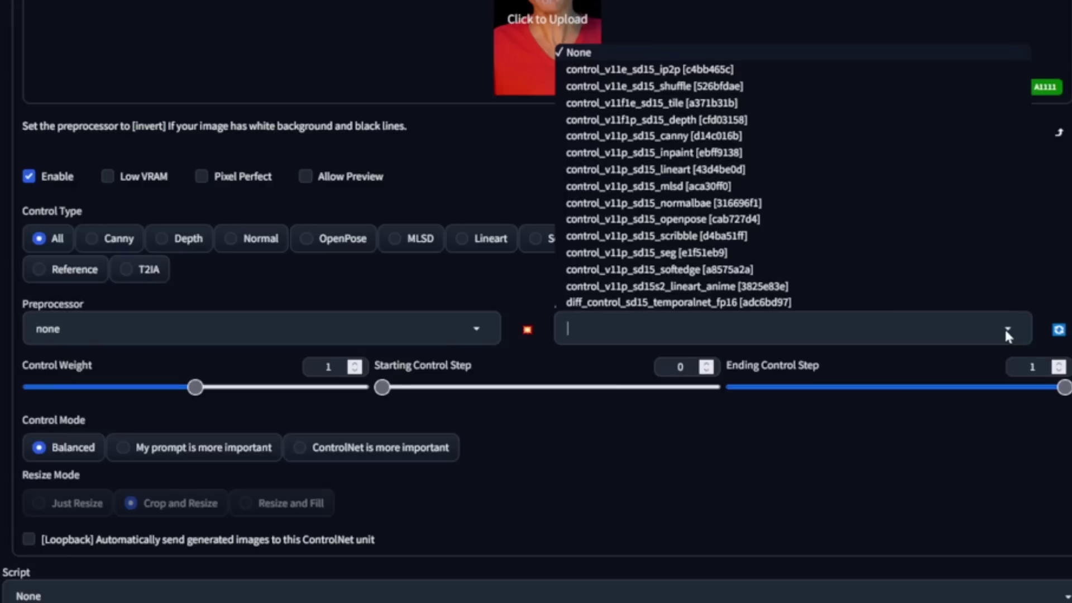
{"action": "left_click", "coordinate": [710, 302]}
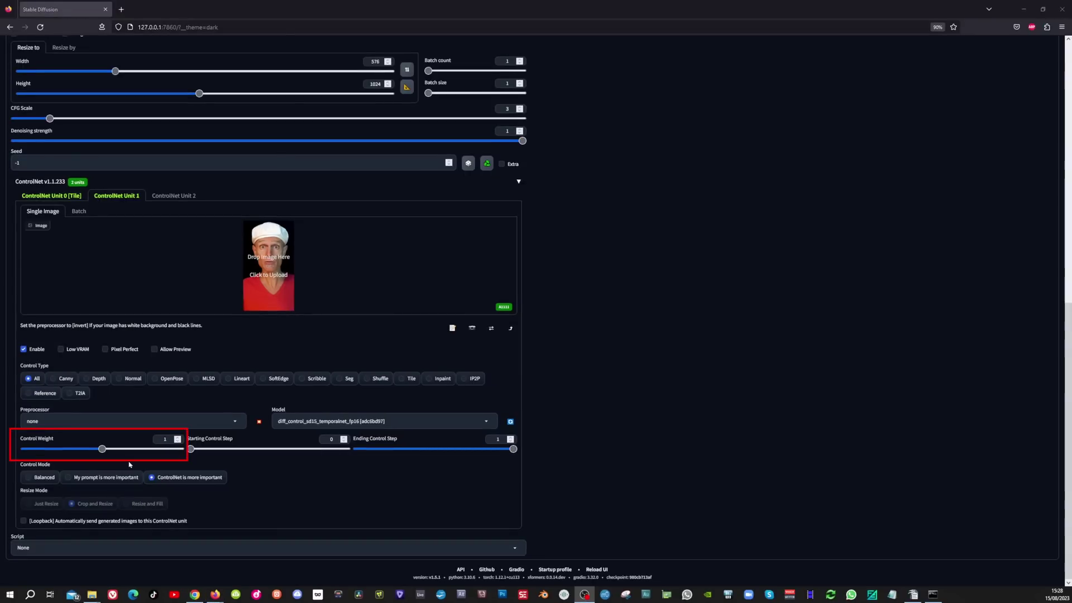
{"action": "left_click", "coordinate": [53, 196]}
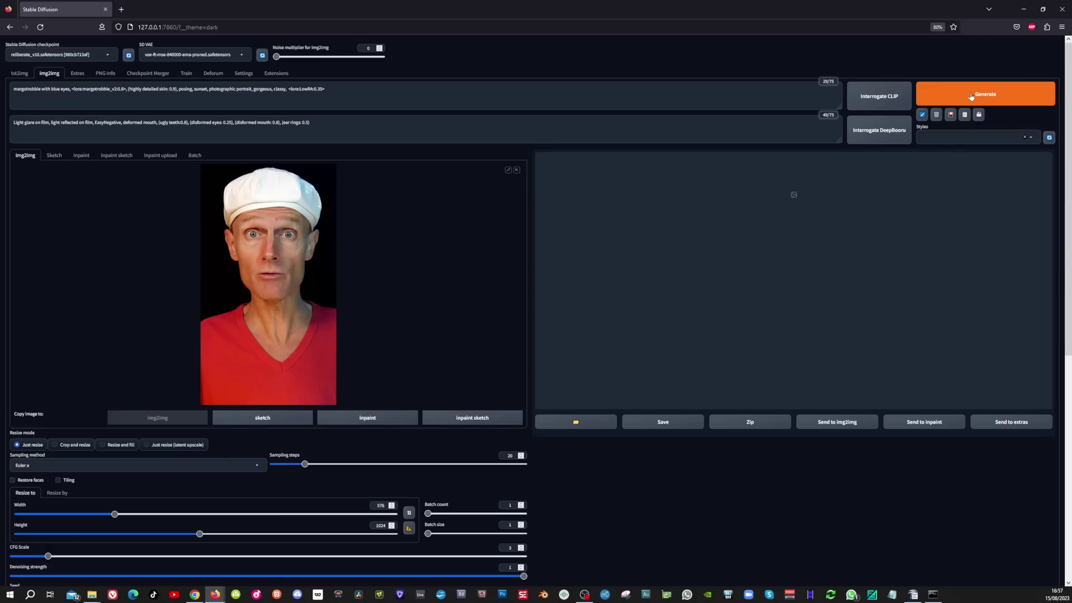
Run a test img2img generation of the portrait and check the LowRA weight in the prompt.
{"action": "left_click", "coordinate": [972, 97]}
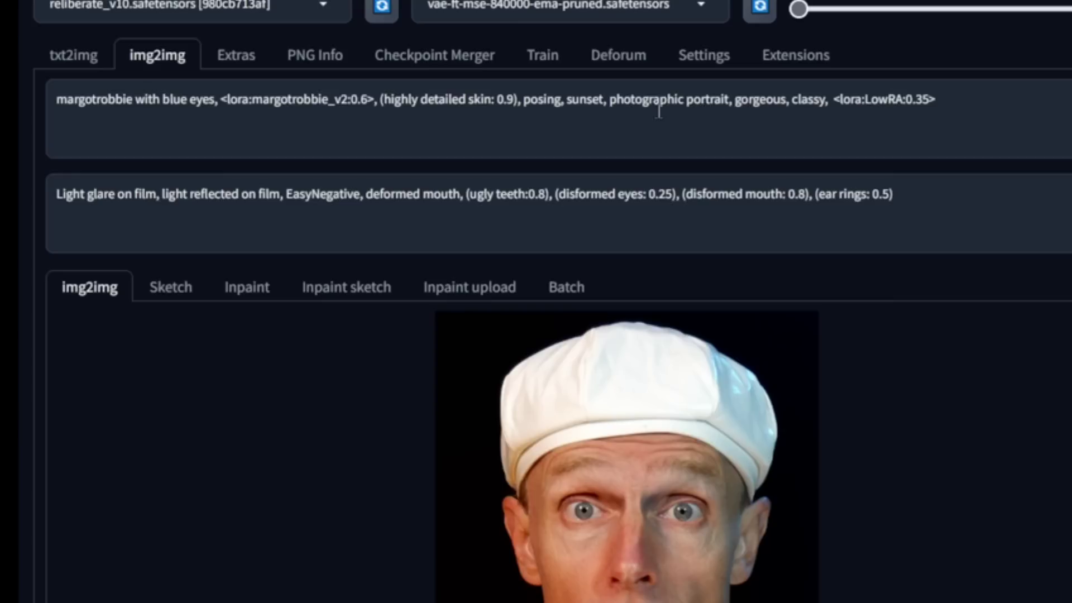
{"action": "left_click", "coordinate": [912, 99]}
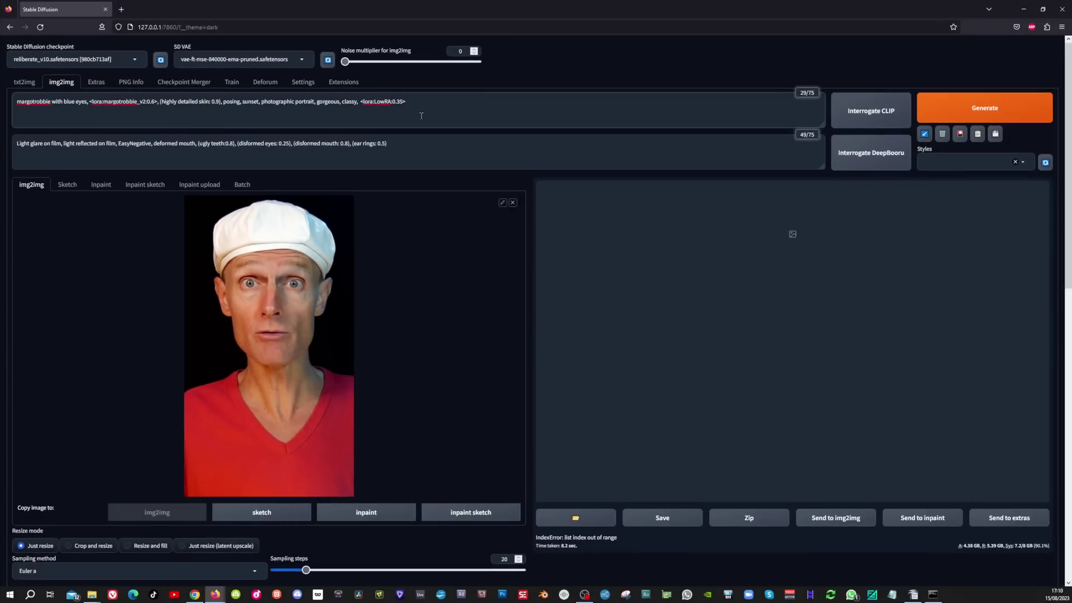
{"action": "scroll", "coordinate": [315, 171], "scroll_direction": "down", "scroll_amount": 5}
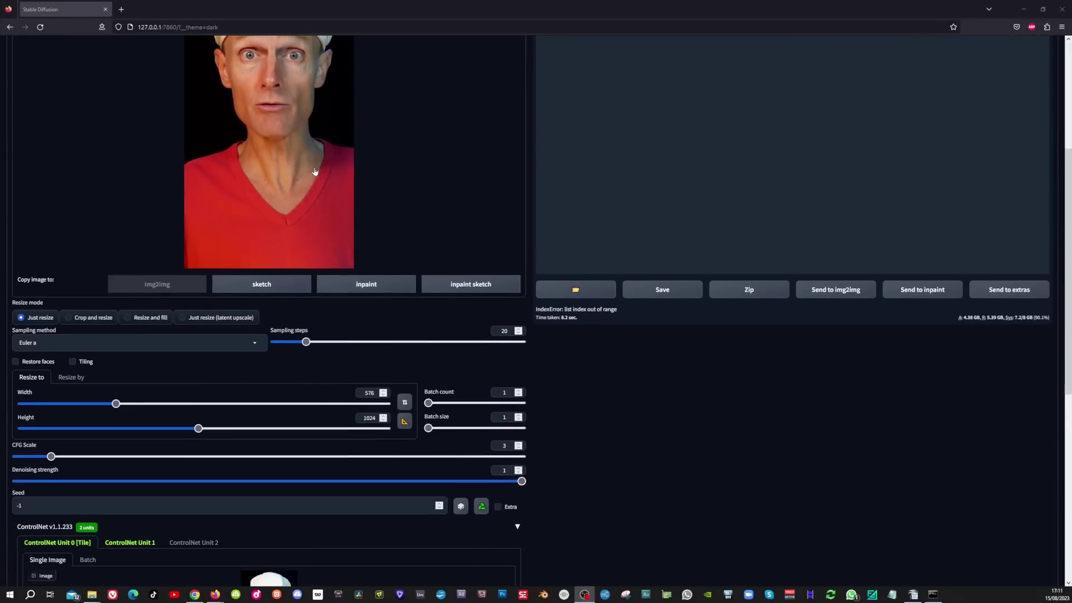
{"action": "scroll", "coordinate": [315, 172], "scroll_direction": "down", "scroll_amount": 2}
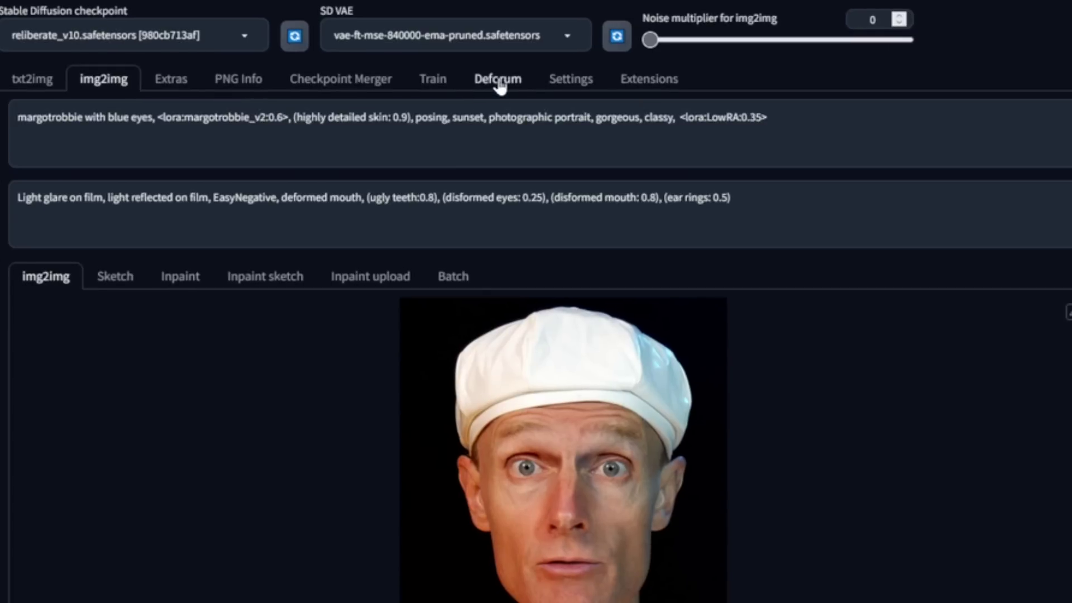
{"action": "left_click", "coordinate": [499, 82]}
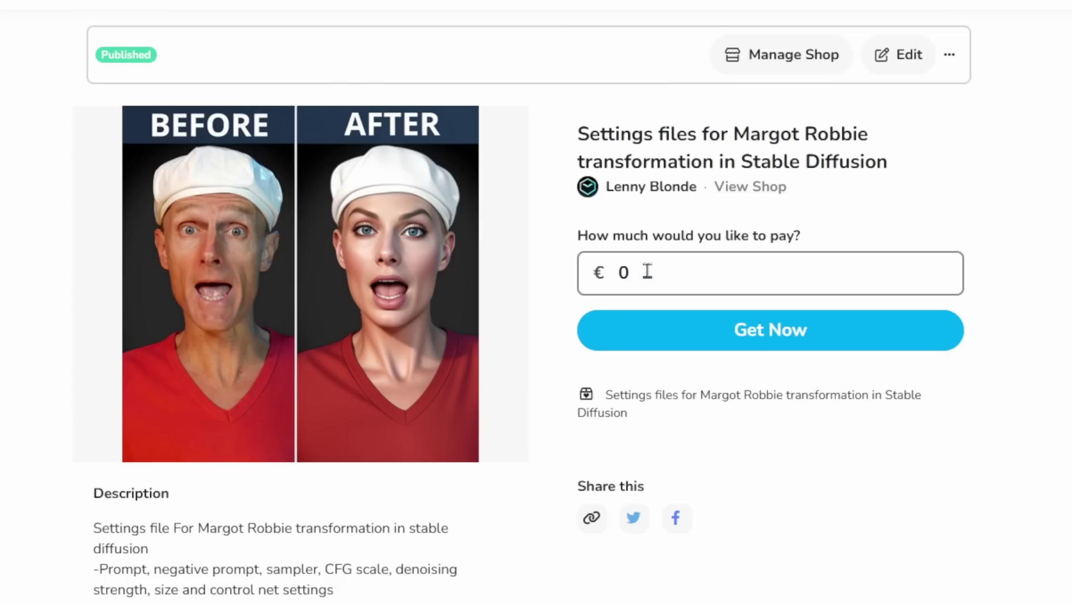
Claim the Ko-fi settings files for €0 and view the downloadable content.
{"action": "left_click", "coordinate": [736, 344]}
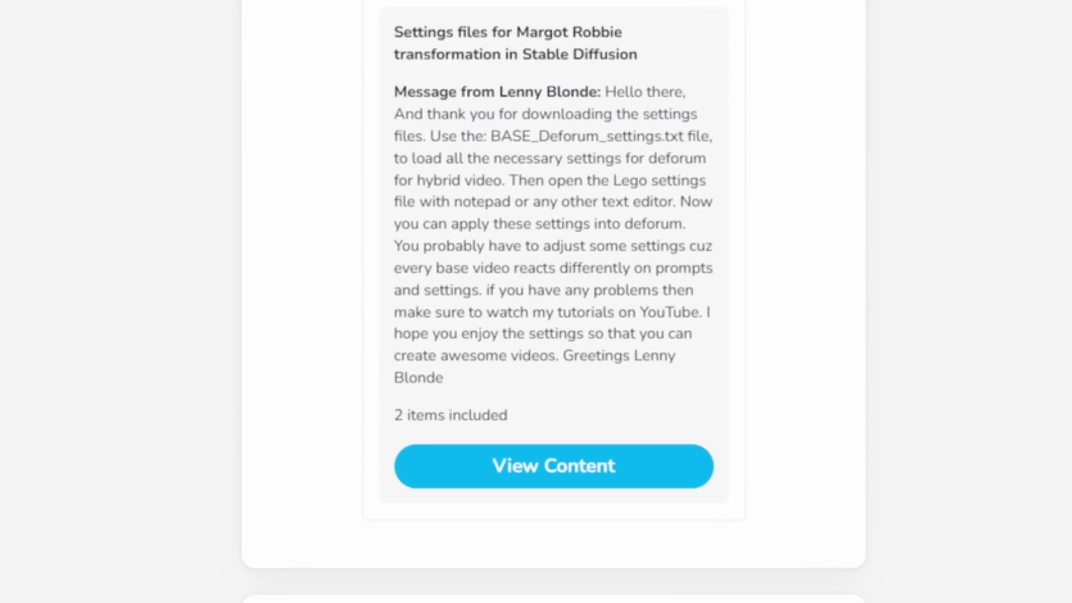
{"action": "left_click", "coordinate": [604, 469]}
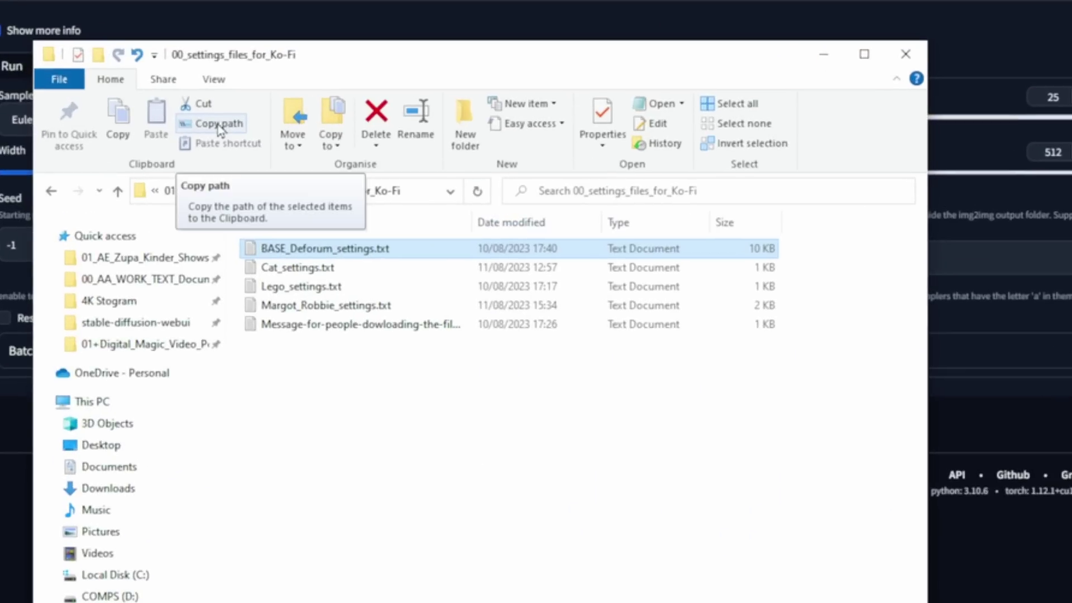
Load all Deforum settings from BASE_Deforum_settings.txt using its copied file path.
{"action": "left_click", "coordinate": [220, 124]}
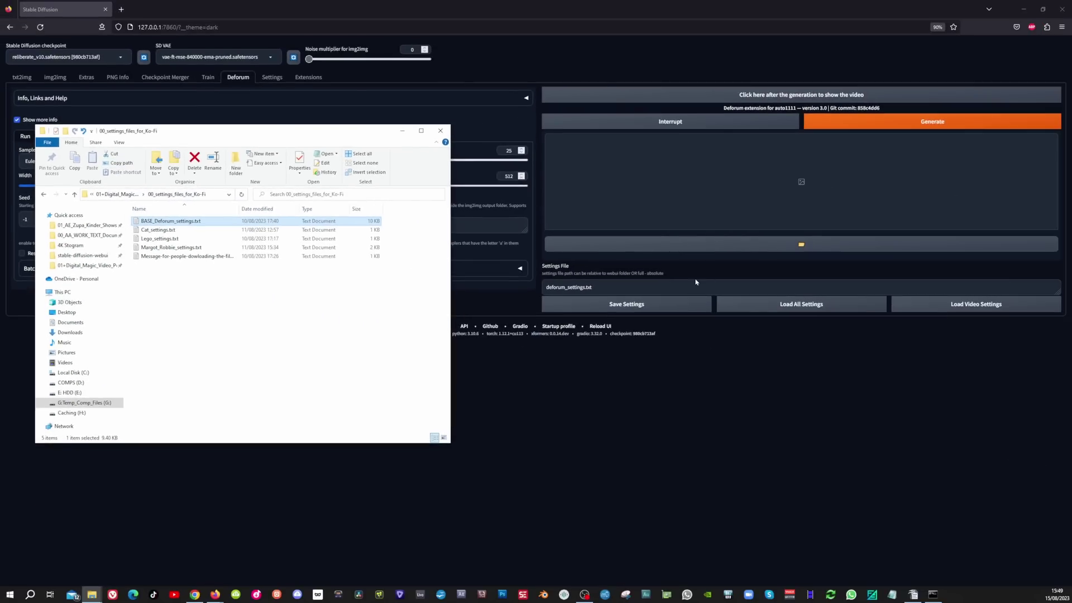
{"action": "triple_click", "coordinate": [695, 282]}
{"action": "key", "text": "ctrl+v"}
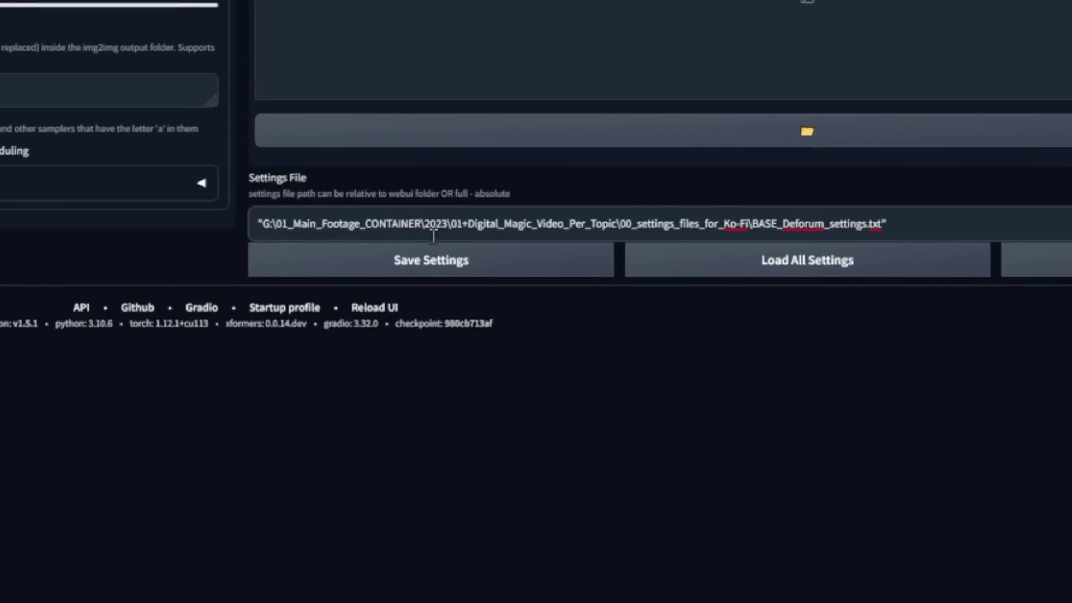
{"action": "left_click", "coordinate": [762, 264]}
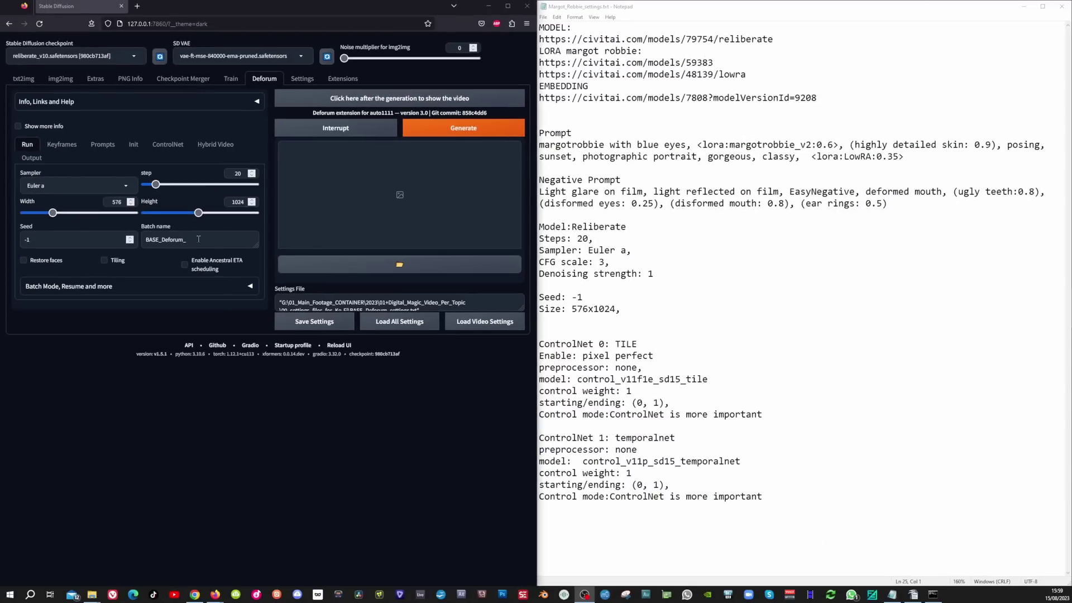
Replace the Deforum batch name with a short new name and show the Keyframes CFG schedule 0: (3).
{"action": "left_click", "coordinate": [193, 239]}
{"action": "key", "text": "BackSpace"}
{"action": "key", "text": "BackSpace"}
{"action": "key", "text": "BackSpace"}
{"action": "key", "text": "BackSpace"}
{"action": "key", "text": "BackSpace"}
{"action": "key", "text": "BackSpace"}
{"action": "key", "text": "BackSpace"}
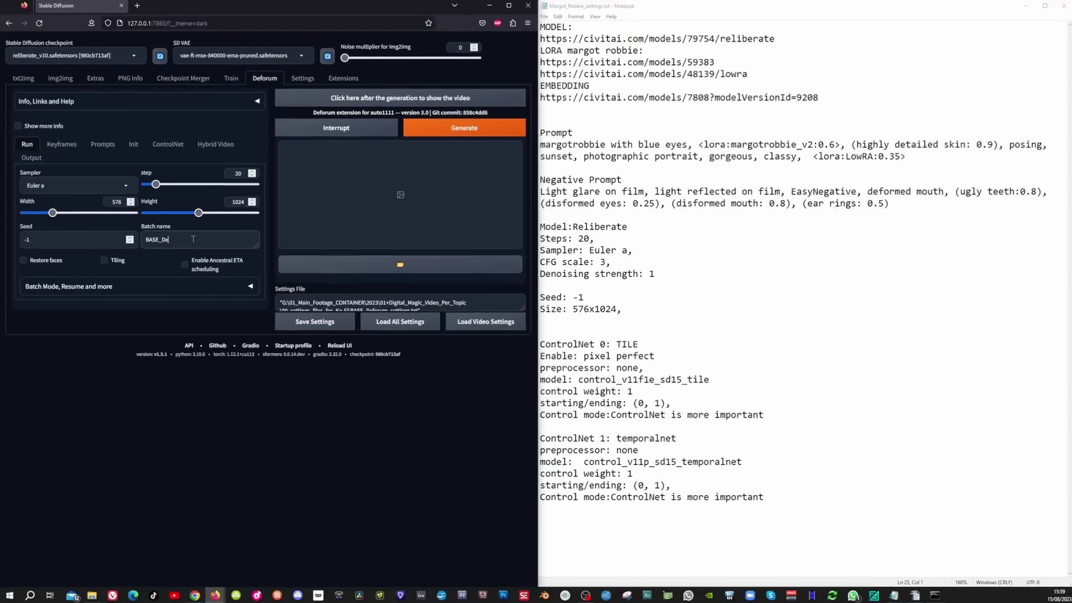
{"action": "type", "text": "margot"}
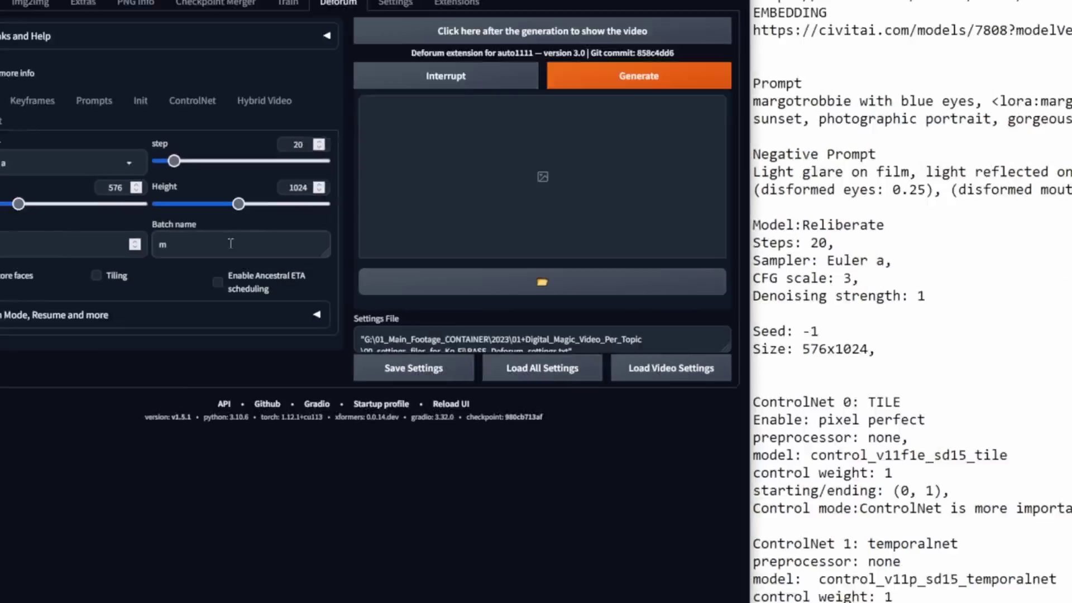
{"action": "left_click", "coordinate": [65, 150]}
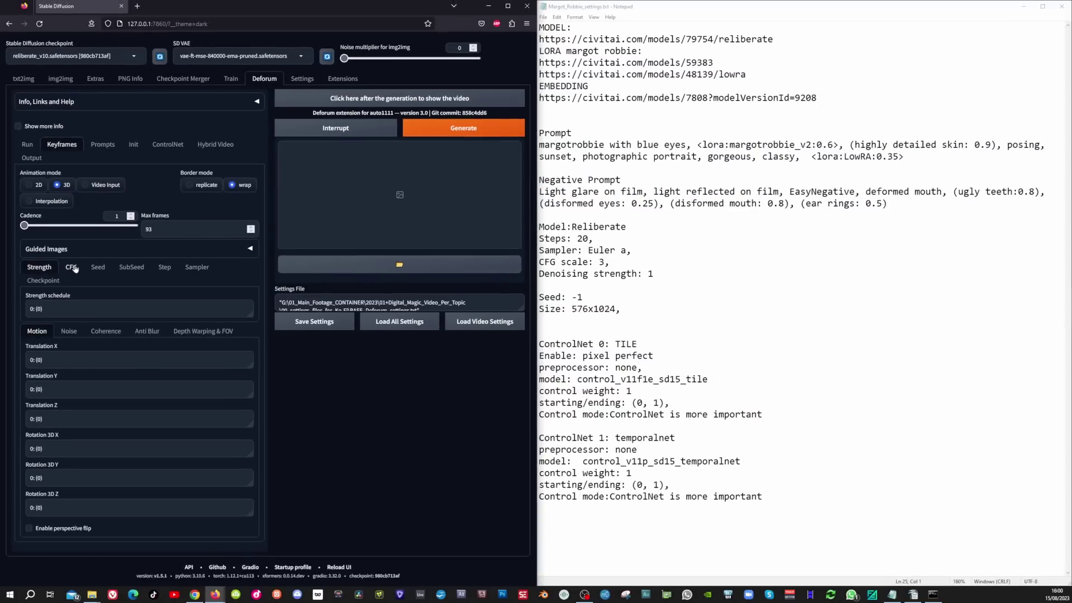
{"action": "left_click", "coordinate": [134, 399]}
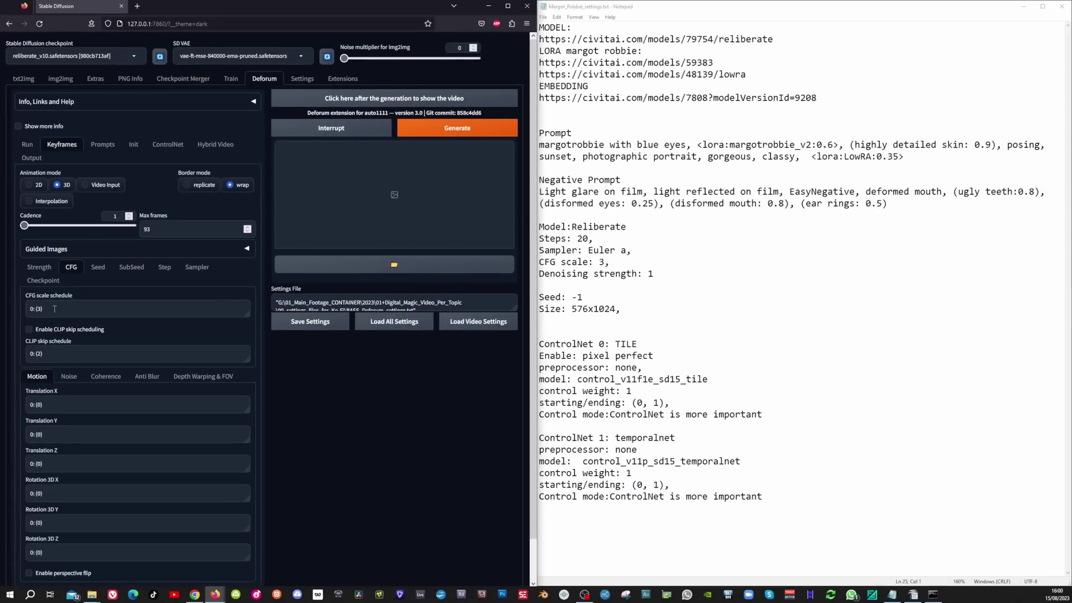
Replace the Deforum frame-0 placeholder with the portrait prompt and LoRA tags from the notes, and fill in the negative prompt.
{"action": "triple_click", "coordinate": [698, 144]}
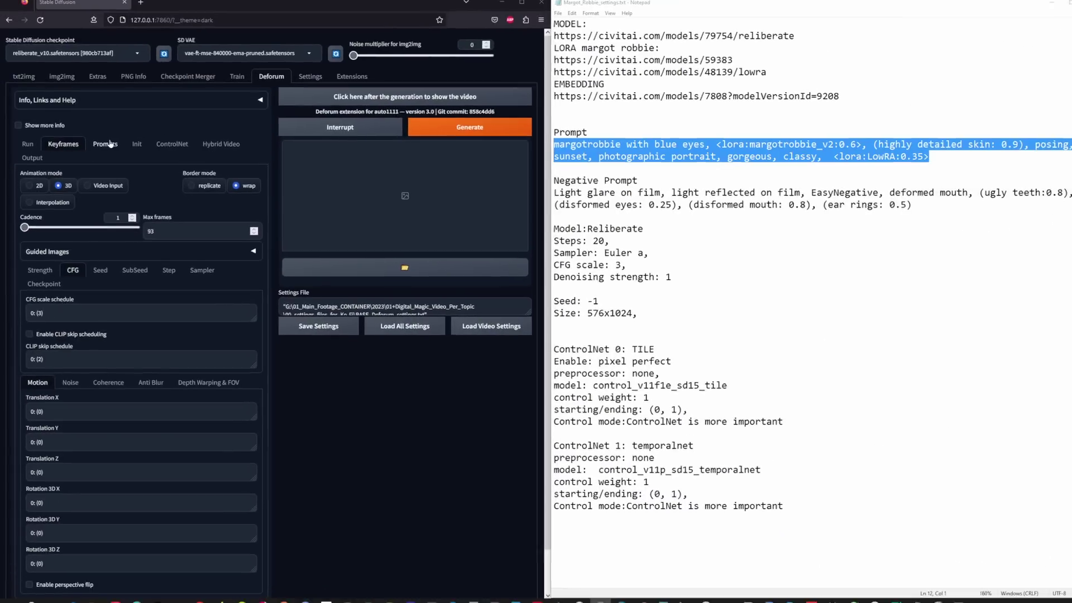
{"action": "left_click", "coordinate": [106, 143]}
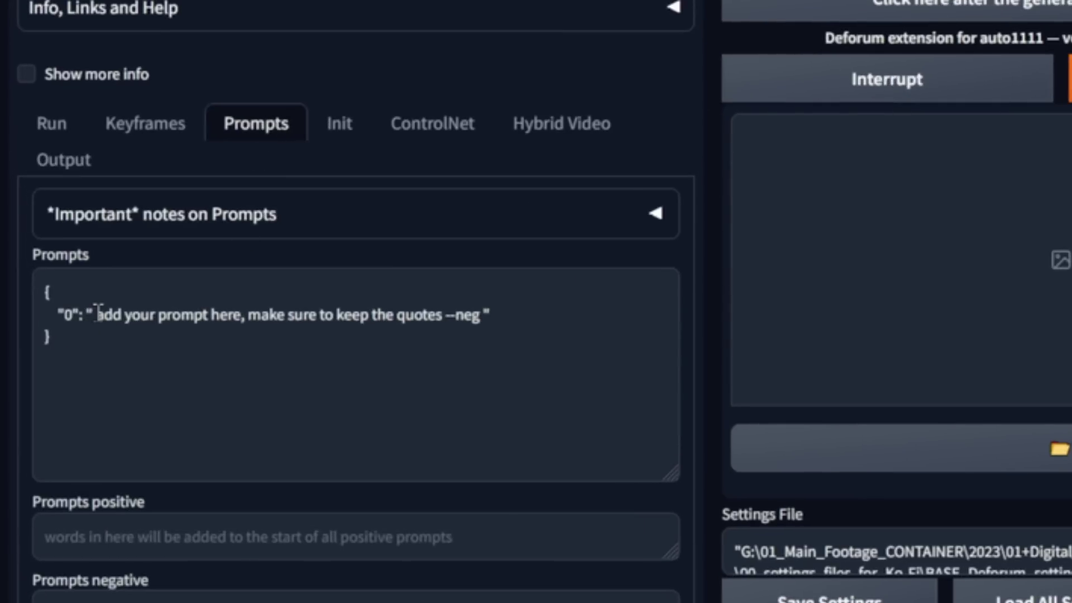
{"action": "left_click_drag", "start_coordinate": [96, 314], "coordinate": [479, 314]}
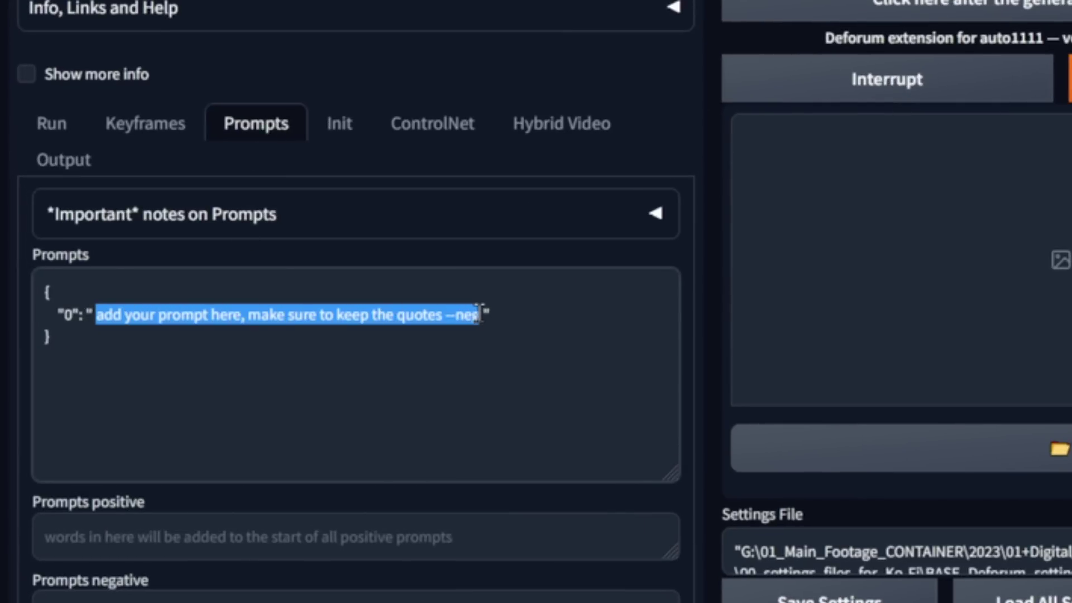
{"action": "key", "text": "ctrl+v"}
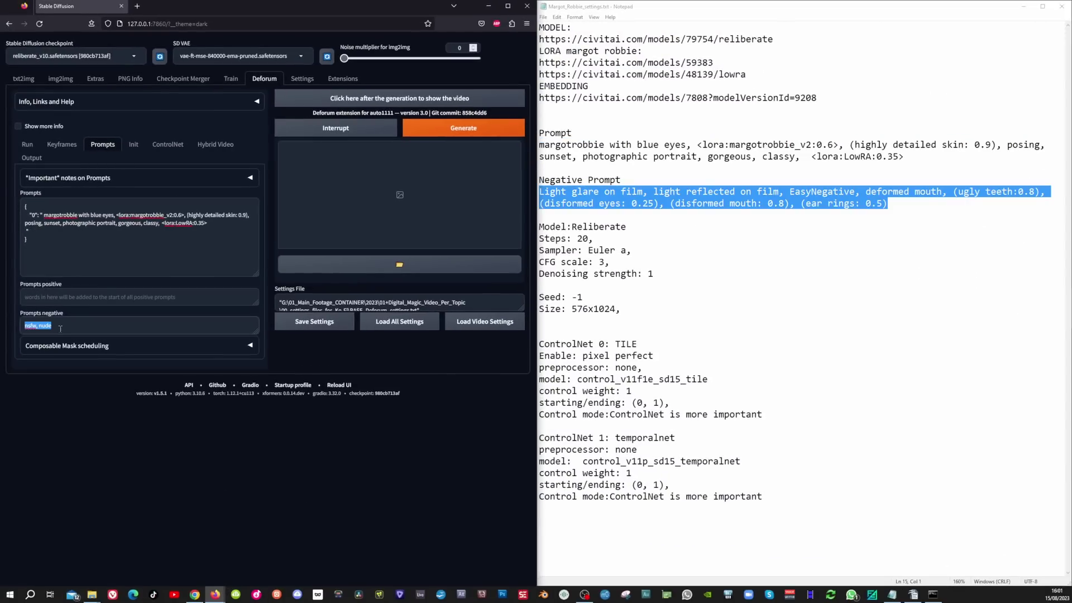
{"action": "key", "text": "ctrl+v"}
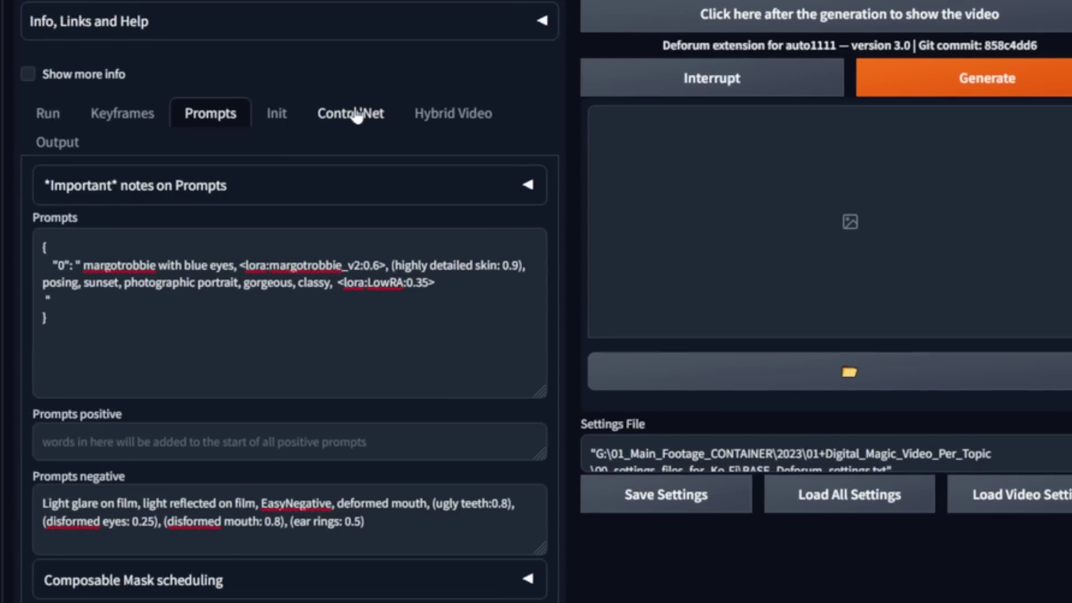
Enable ControlNet unit 1 with Pixel Perfect and control_v11f1e_sd15_tile, and keep unit 2 on temporalnet.
{"action": "left_click", "coordinate": [170, 146]}
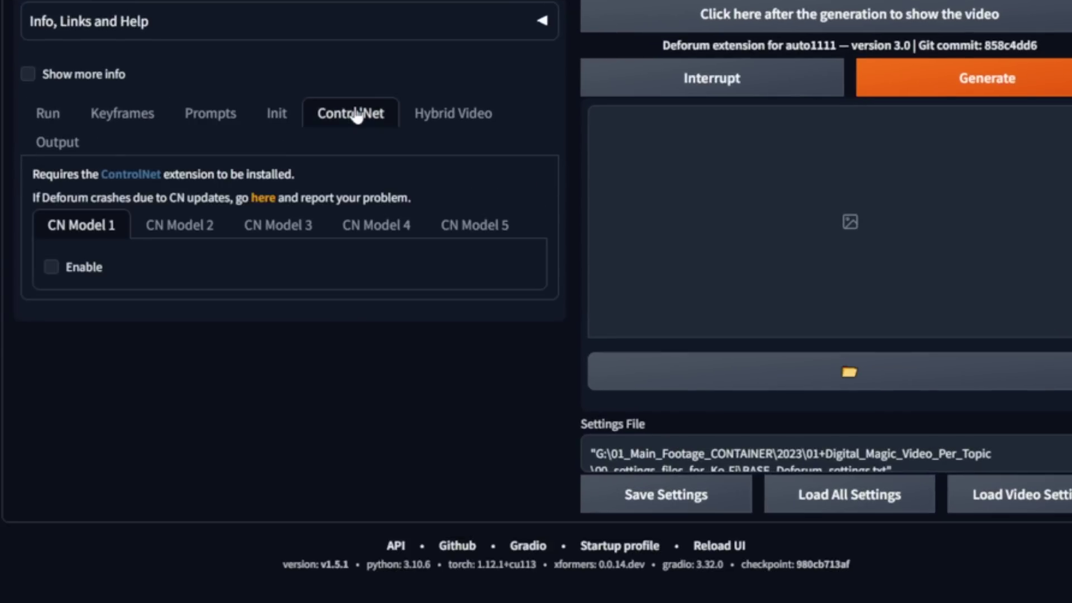
{"action": "left_click", "coordinate": [51, 268]}
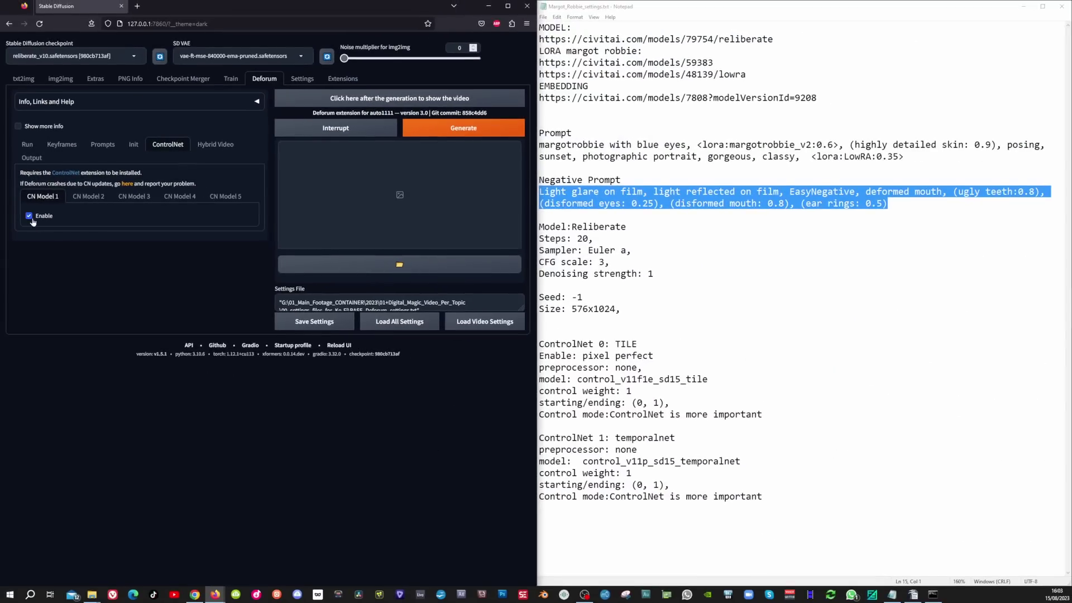
{"action": "left_click", "coordinate": [144, 216]}
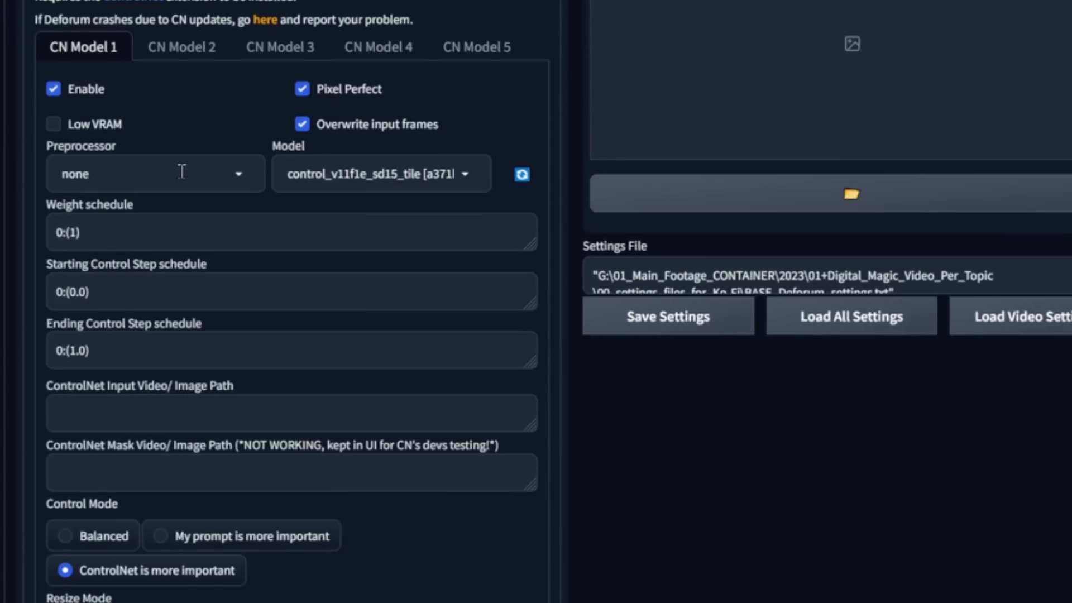
{"action": "left_click", "coordinate": [464, 173]}
{"action": "left_click", "coordinate": [400, 242]}
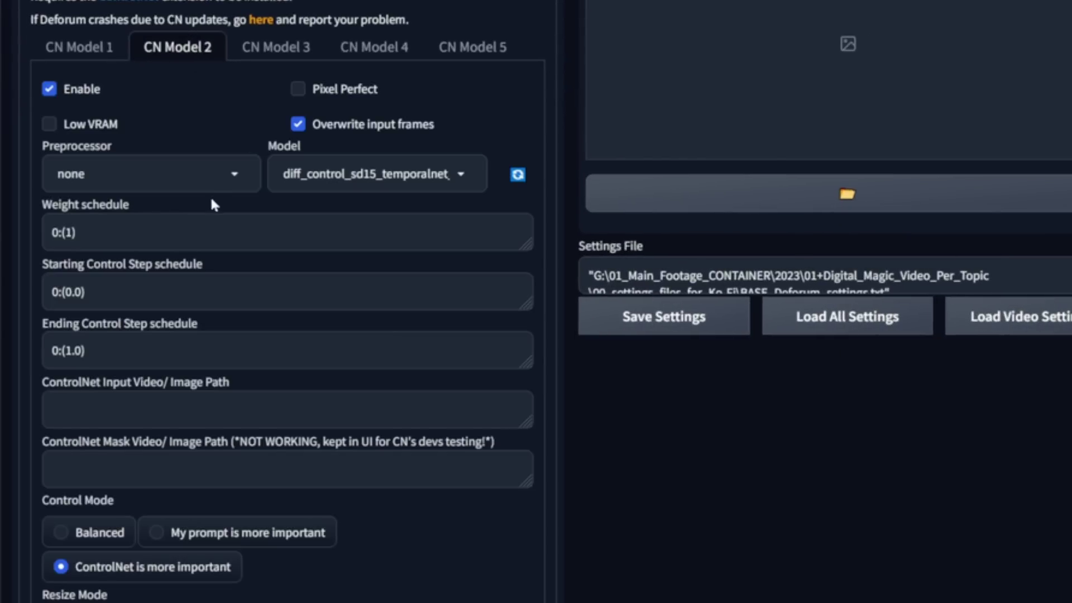
{"action": "left_click", "coordinate": [461, 174]}
{"action": "left_click", "coordinate": [437, 461]}
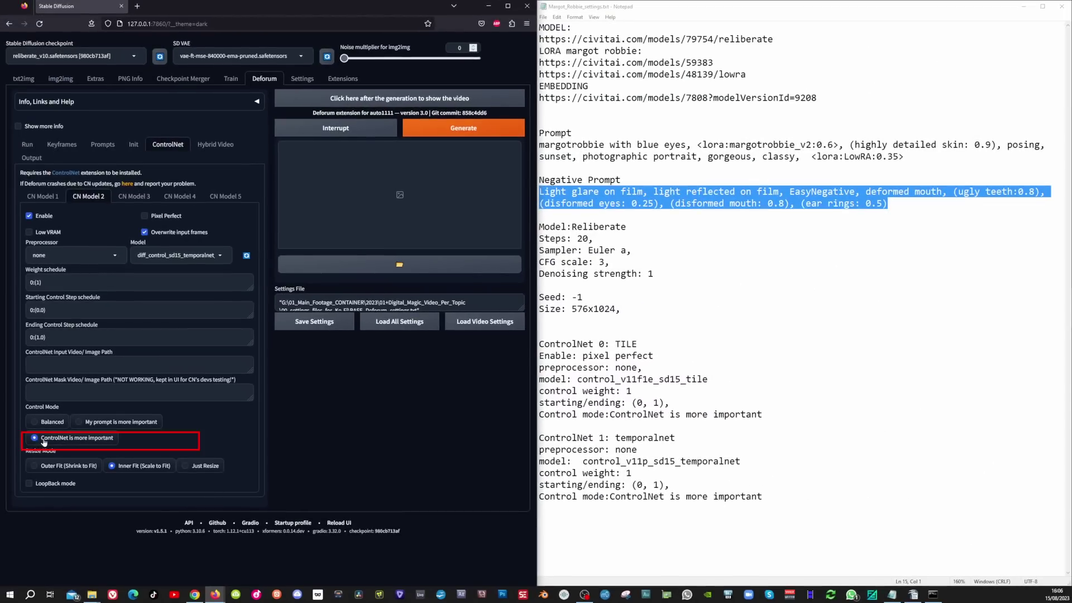
Set Deforum to initialise from video and paste the Len_actrice.mov file path into the video init path.
{"action": "left_click", "coordinate": [133, 144]}
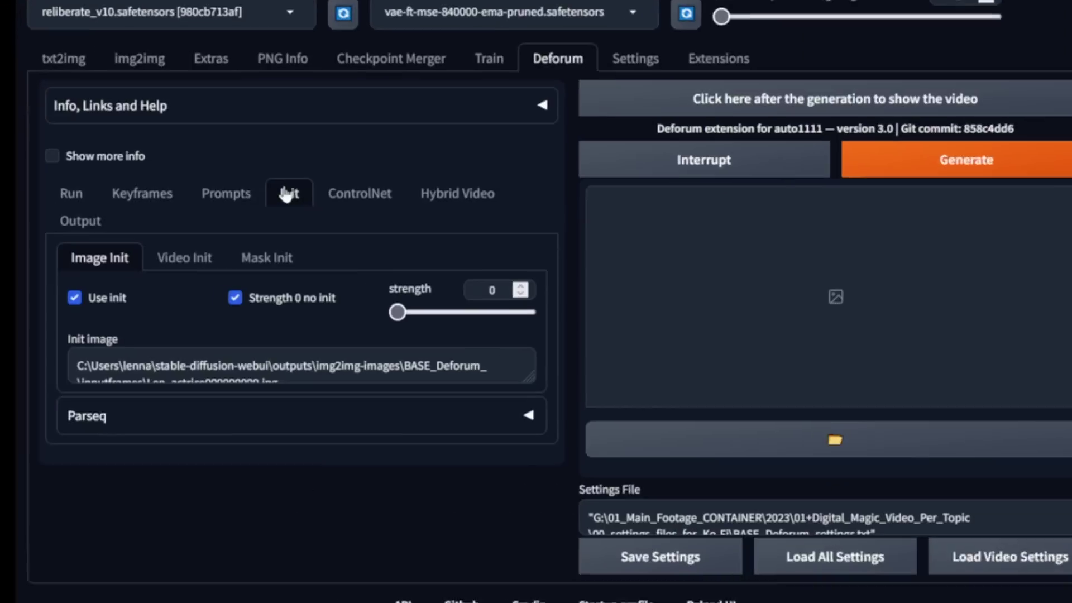
{"action": "left_click", "coordinate": [195, 267]}
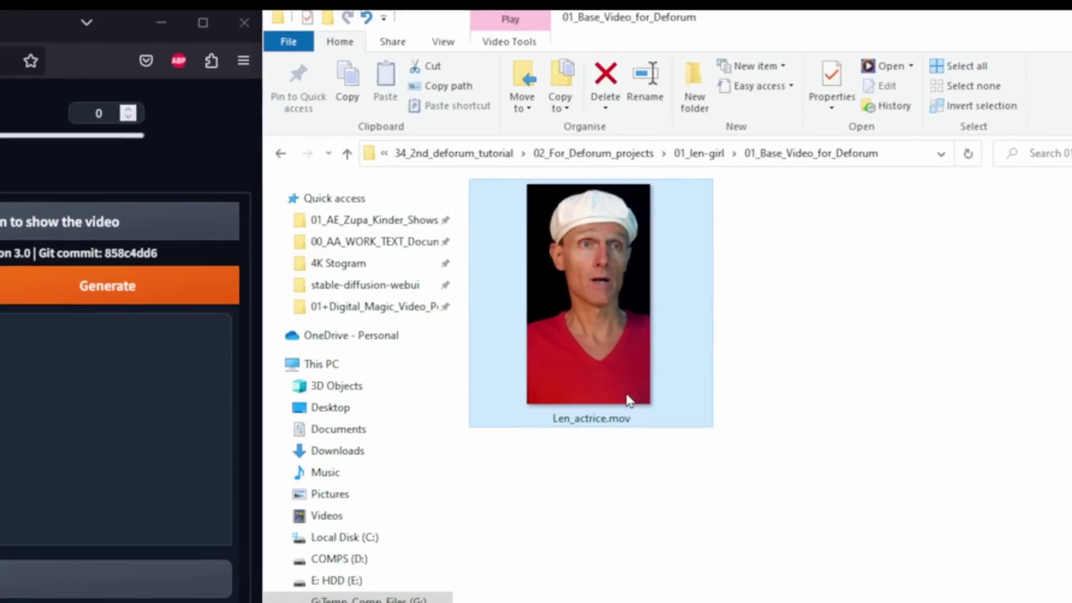
{"action": "left_click", "coordinate": [443, 86]}
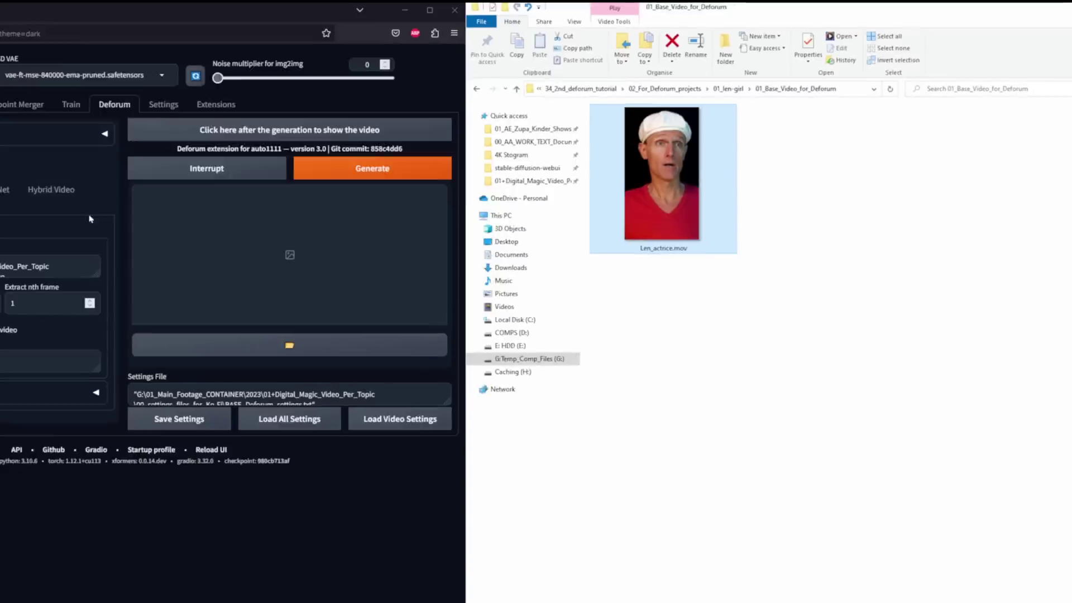
{"action": "key", "text": "ctrl+v"}
{"action": "left_click", "coordinate": [144, 205]}
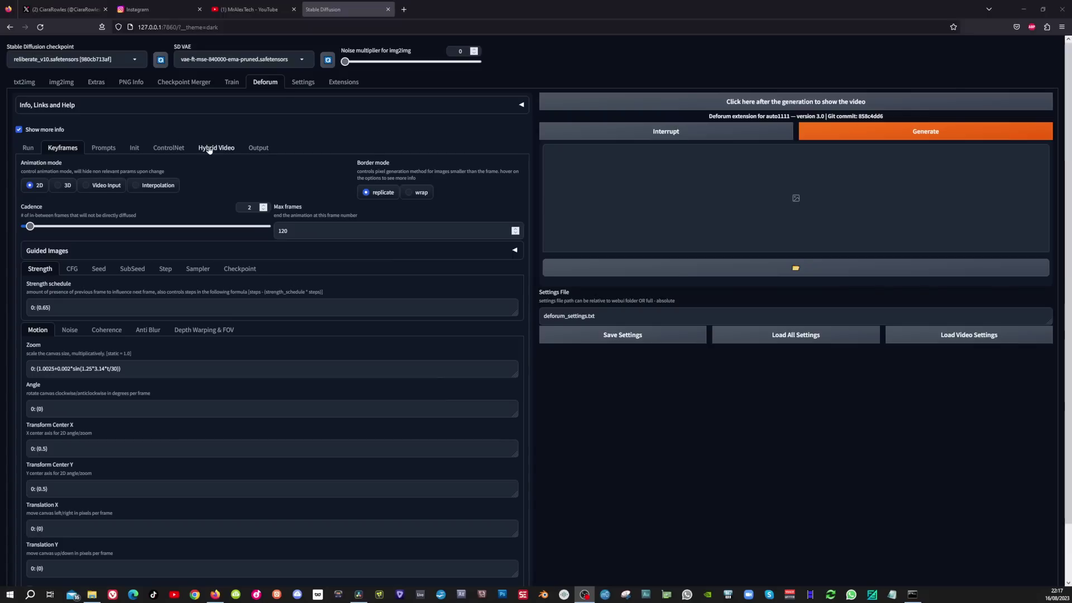
Review the Hybrid Video schedules, then set Keyframes color coherence to Video Input.
{"action": "left_click", "coordinate": [209, 149]}
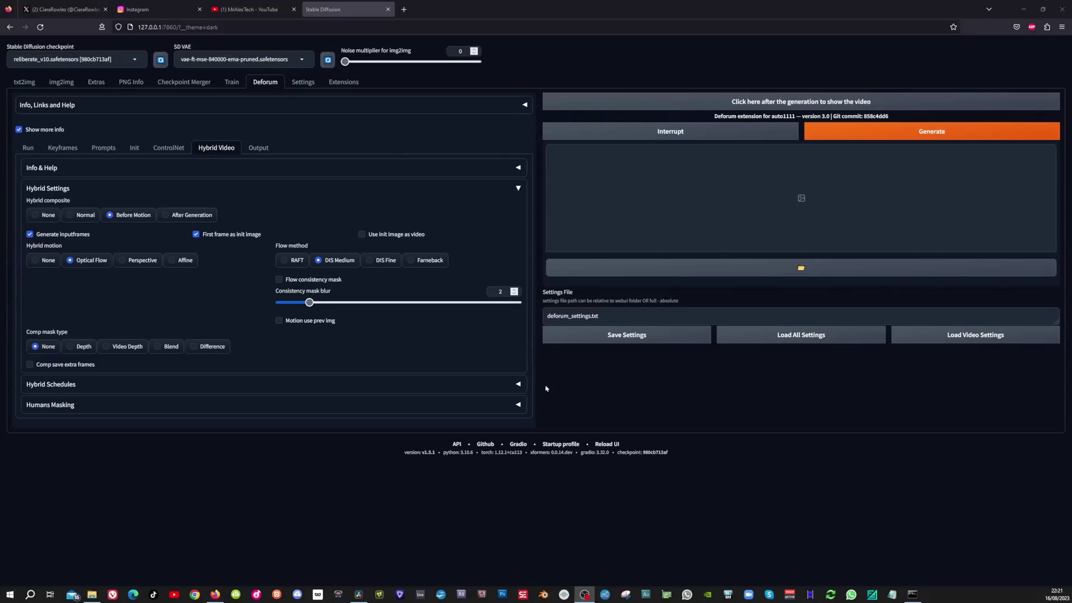
{"action": "left_click", "coordinate": [519, 385]}
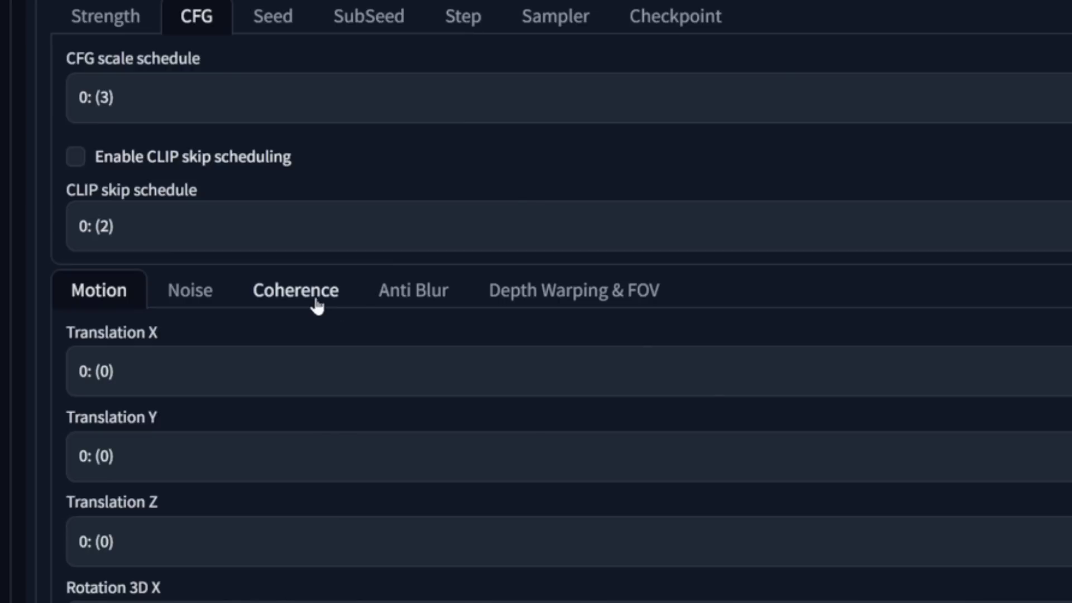
{"action": "left_click", "coordinate": [317, 304]}
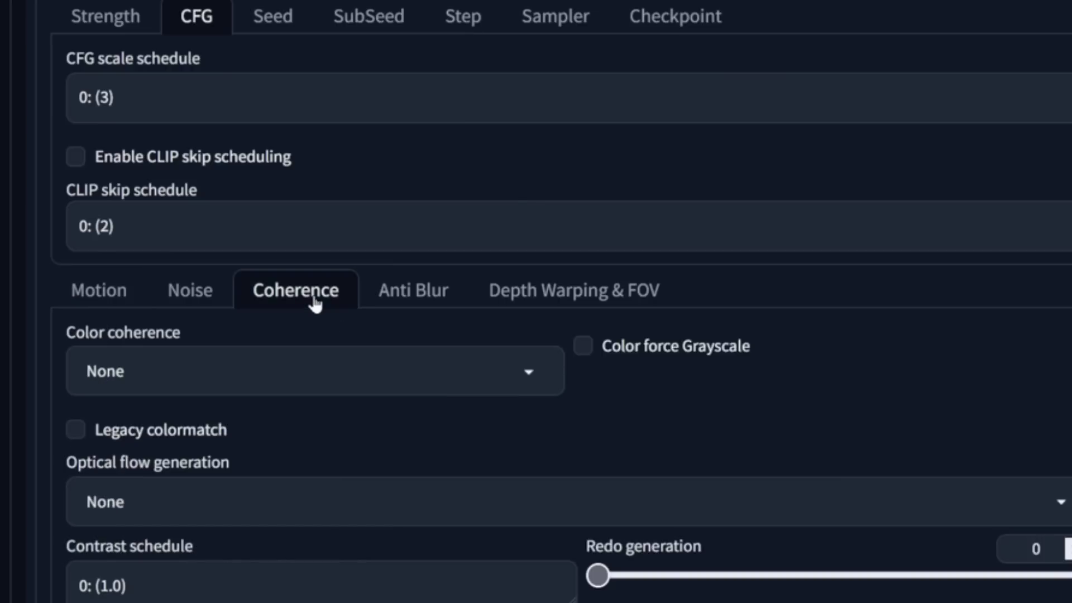
{"action": "left_click", "coordinate": [535, 370]}
{"action": "left_click", "coordinate": [165, 314]}
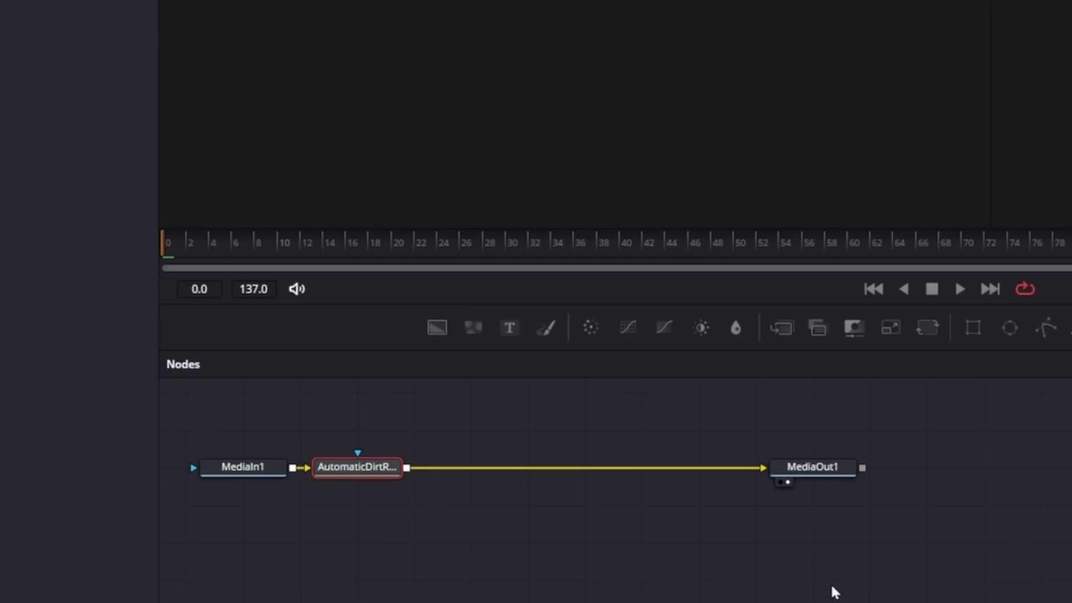
Open the Fusion Select Tool search with Shift+Space and search for 'dirt'.
{"action": "key", "text": "shift+space"}
{"action": "type", "text": "dirt"}
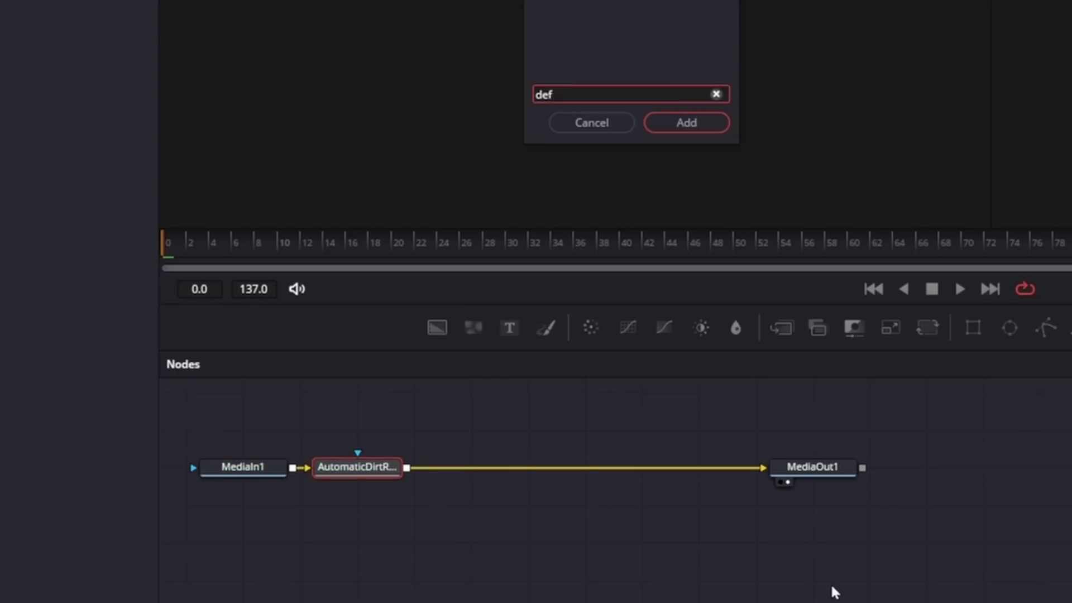